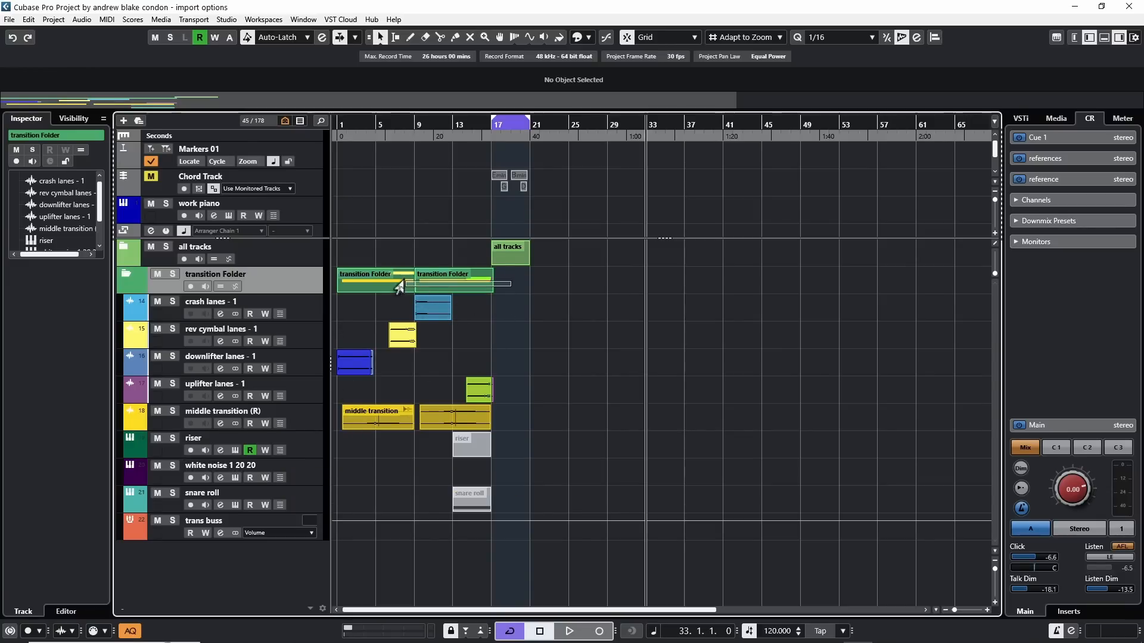
# Step: Move the transition Folder parts to start at bar 25 and place the project cursor at bar 49
pyautogui.moveTo(376, 288); pyautogui.dragTo(560, 290)
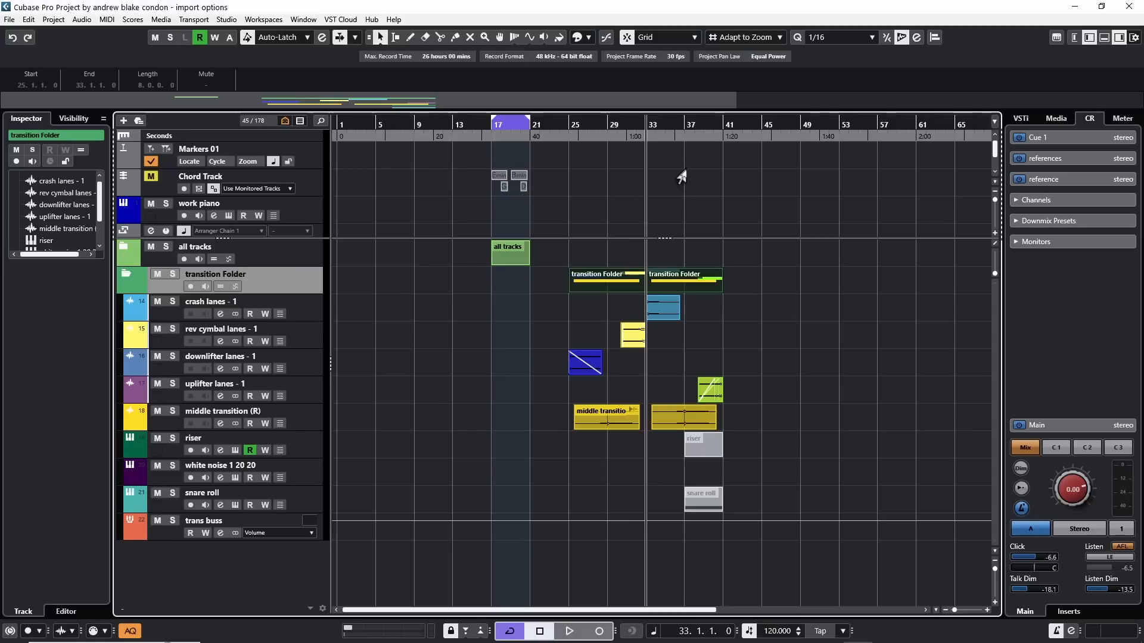
pyautogui.click(798, 125)
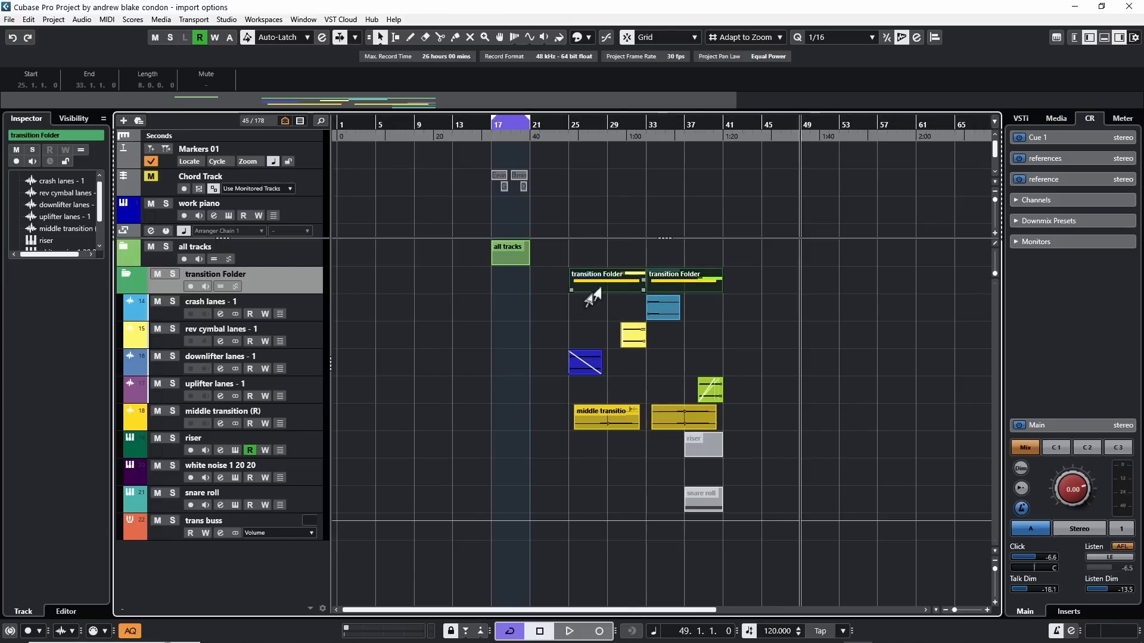
pyautogui.click(568, 122)
pyautogui.click(568, 122)
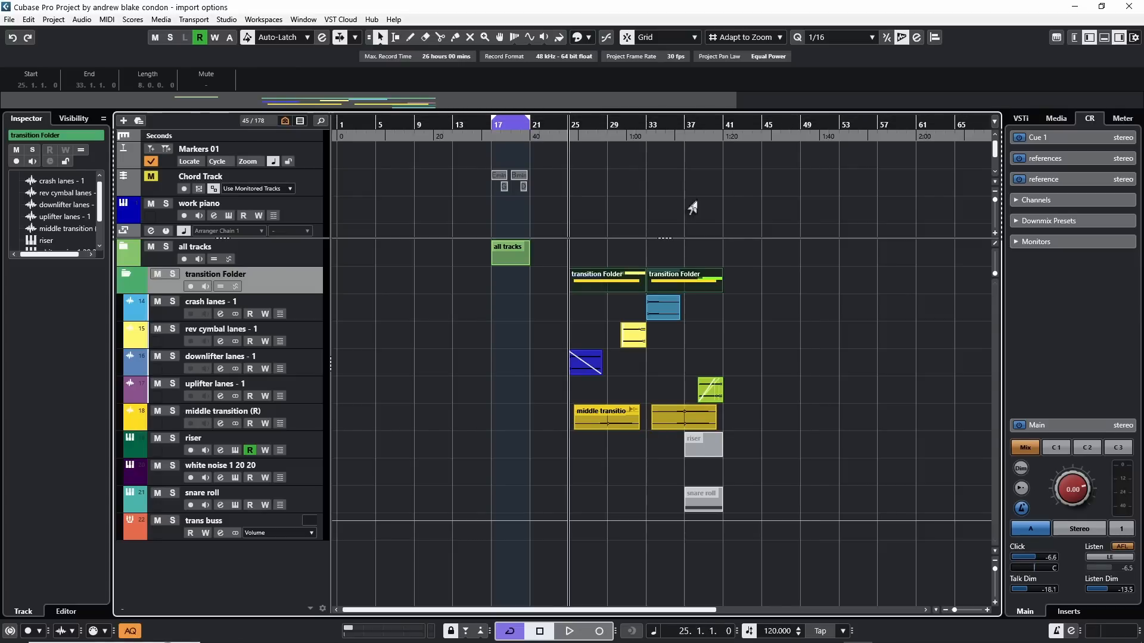
pyautogui.click(798, 124)
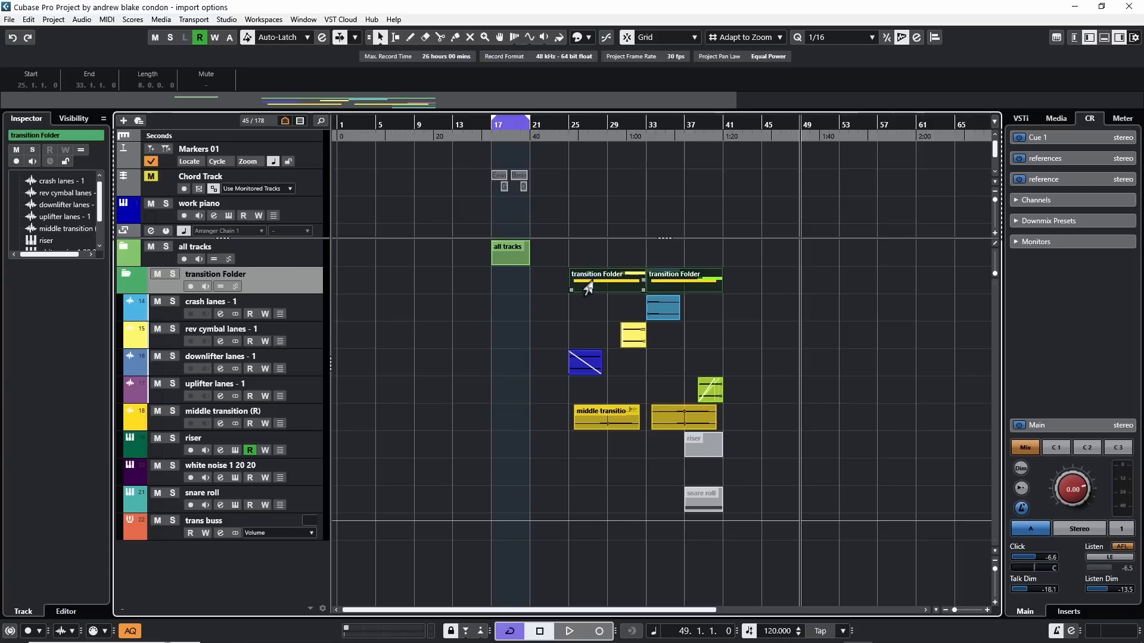
# Step: Move the transition Folder parts to bar 1 and start exporting the tracks from transition Folder through trans buss with Copy Media Files
pyautogui.moveTo(586, 288); pyautogui.dragTo(367, 286)
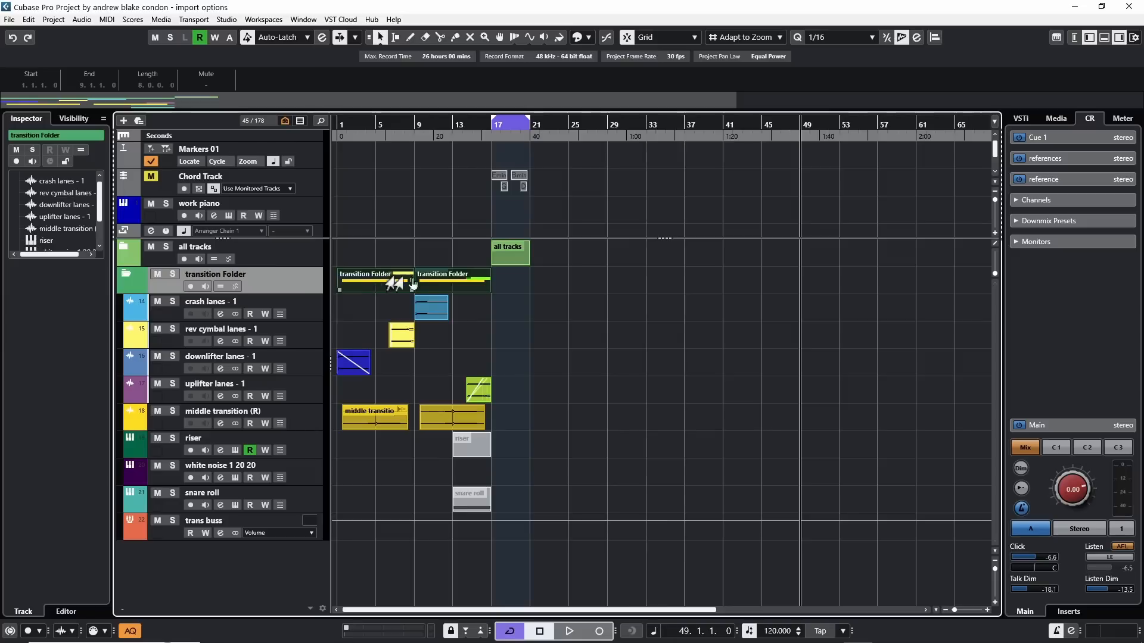
pyautogui.keyDown('shift'); pyautogui.click(288, 529); pyautogui.keyUp('shift')
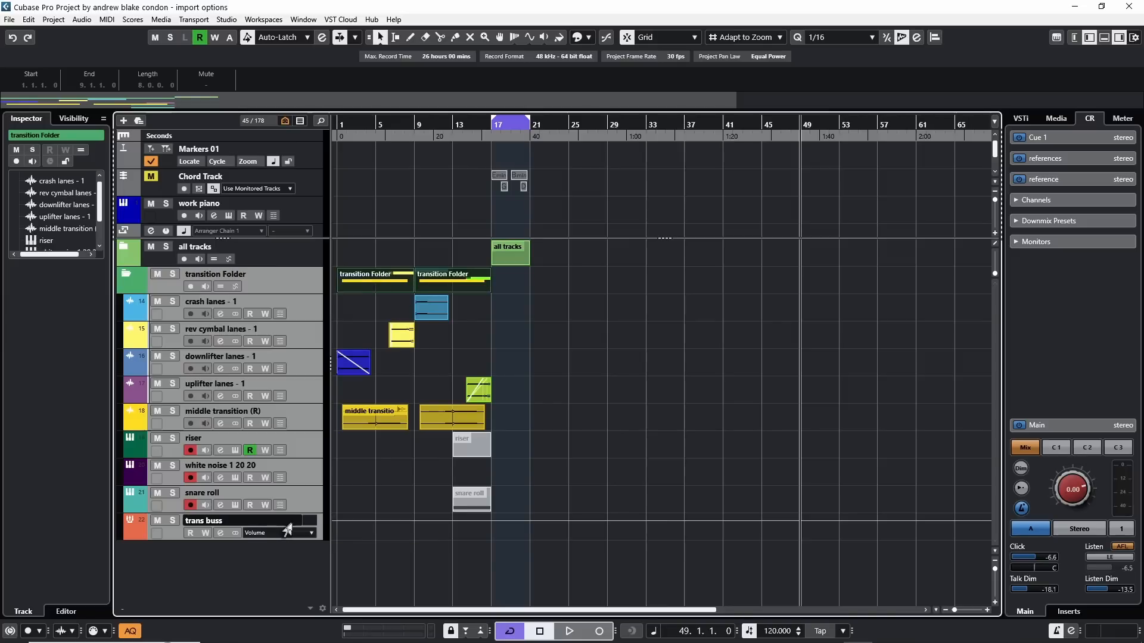
pyautogui.click(9, 19)
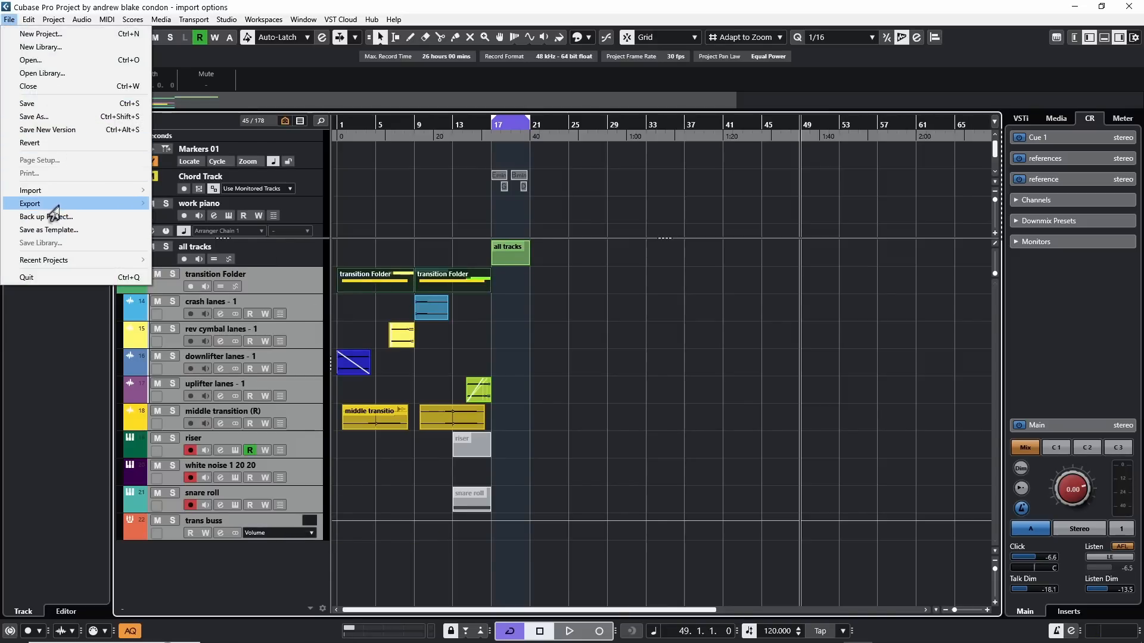
pyautogui.moveTo(52, 205)
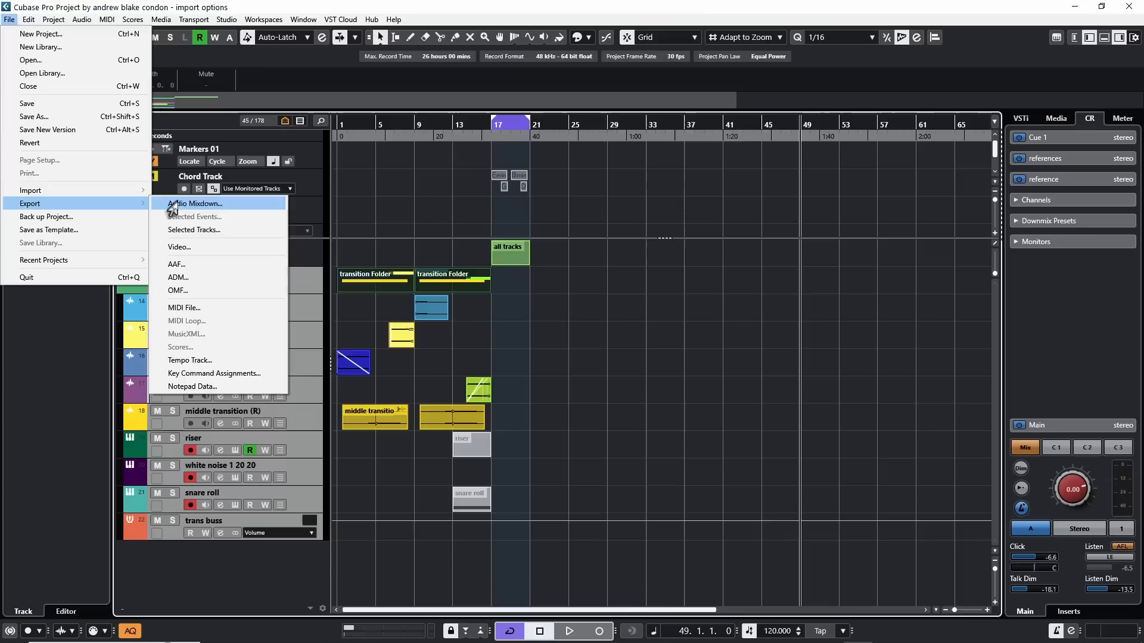
pyautogui.click(193, 231)
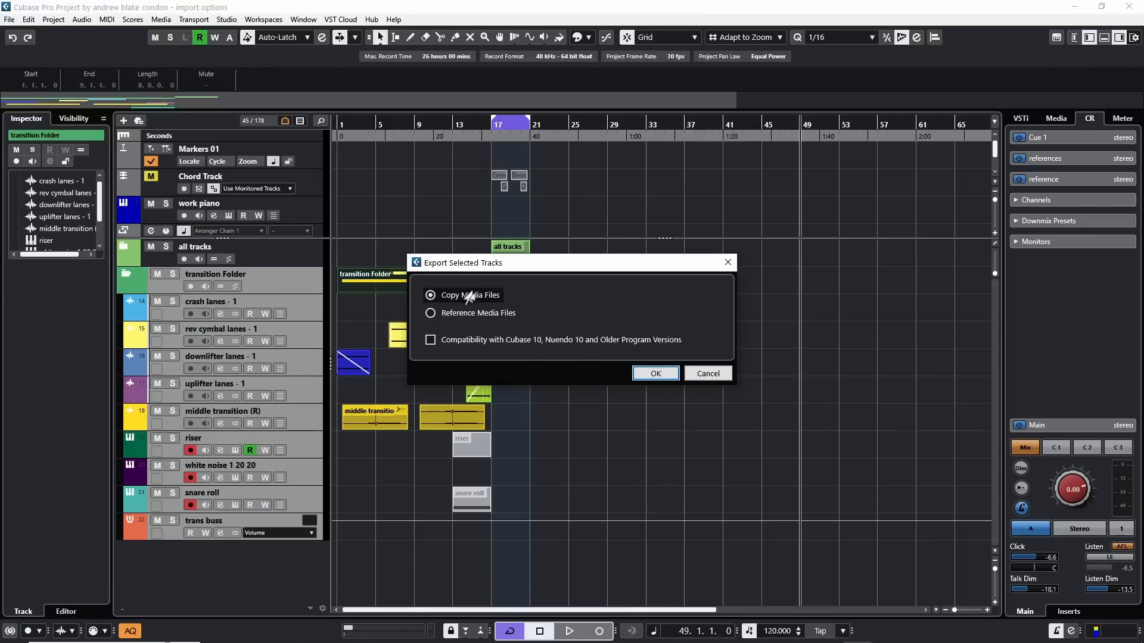
pyautogui.click(656, 374)
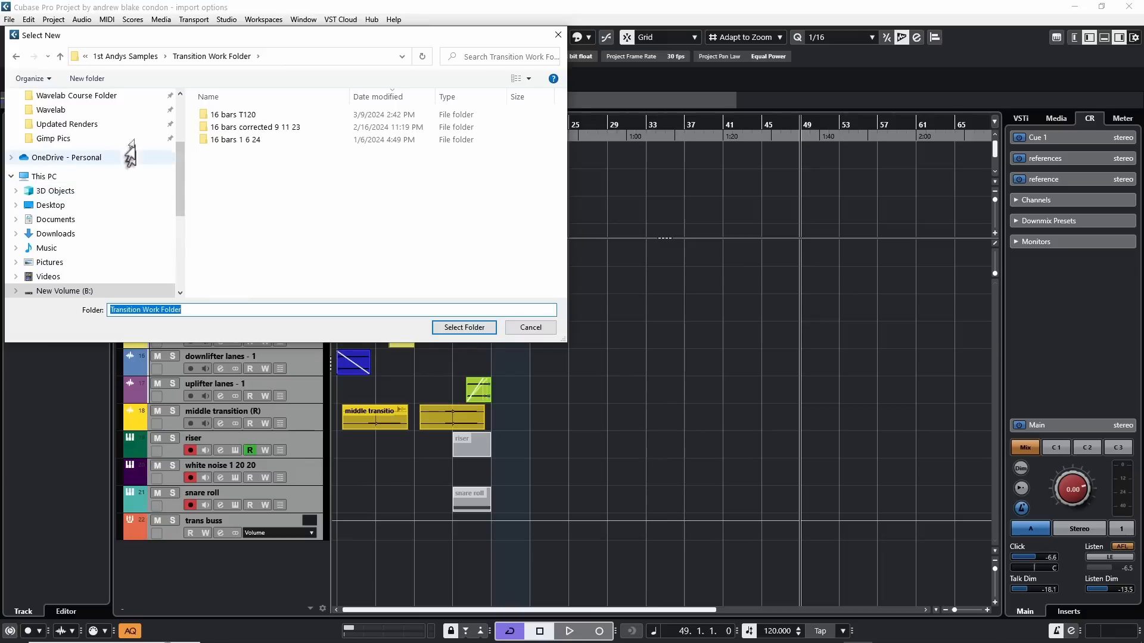
# Step: Create a folder named 16 bars T120 inside Transition Work Folder and export the selected tracks into it
pyautogui.click(97, 80)
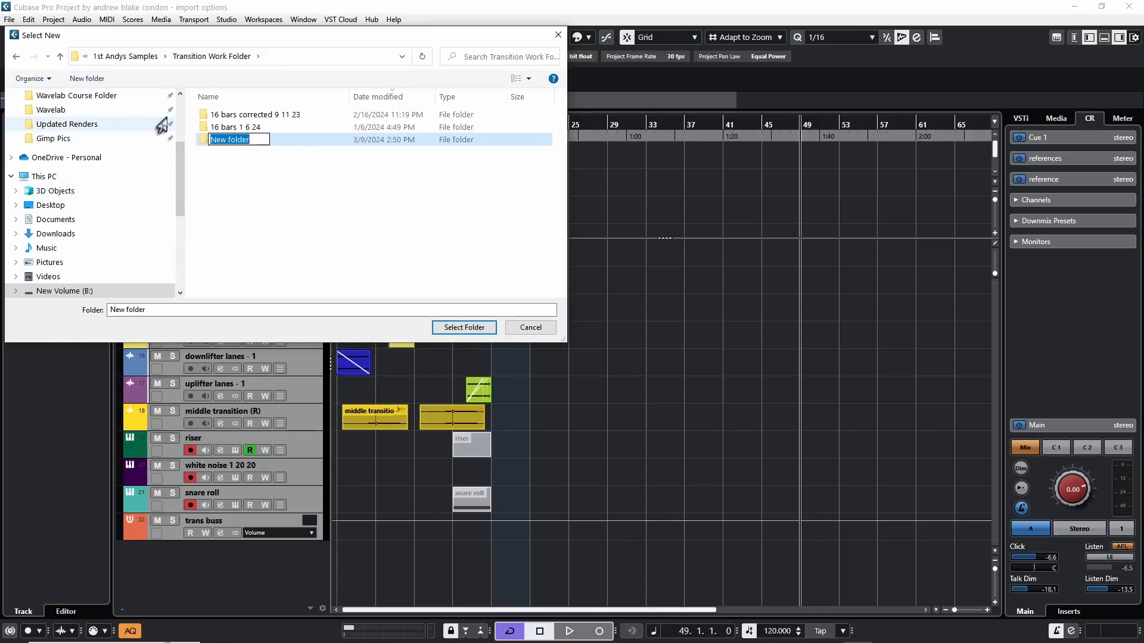
pyautogui.write('16 bars T120')
pyautogui.press('Return')
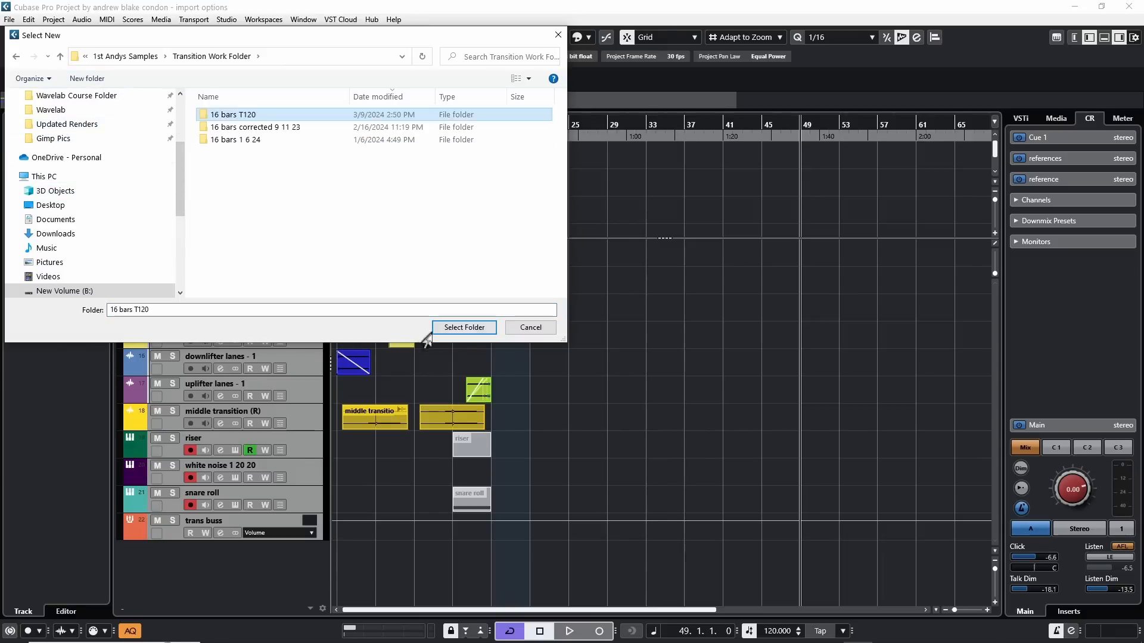
pyautogui.click(463, 329)
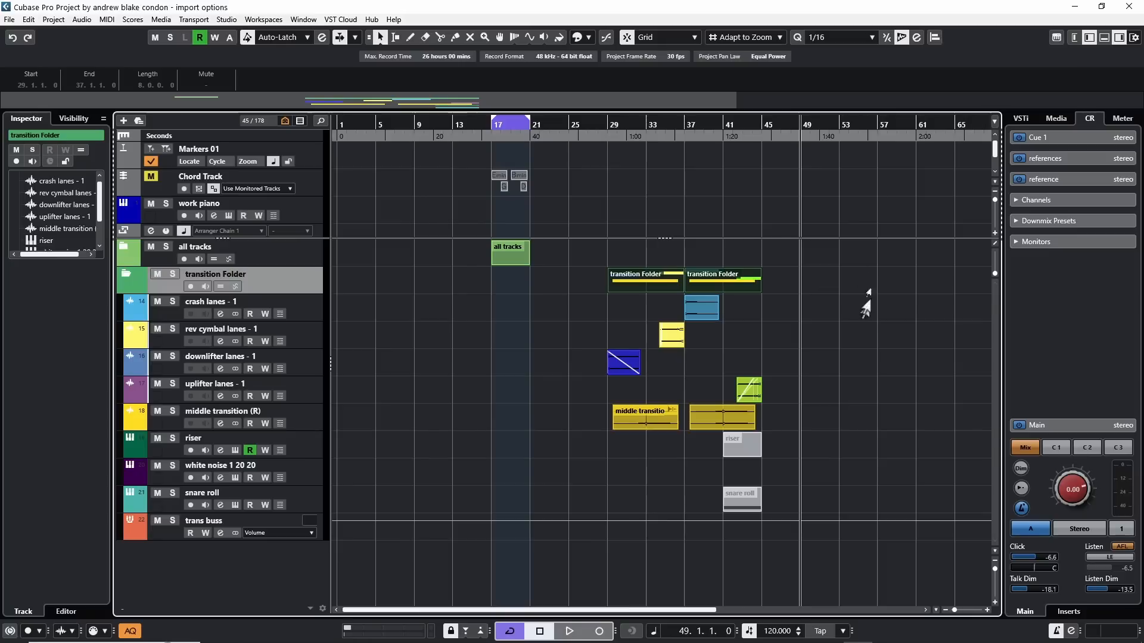
# Step: Place the project cursor at bar 45 and open the 16 bars T120 track archive for import
pyautogui.click(759, 127)
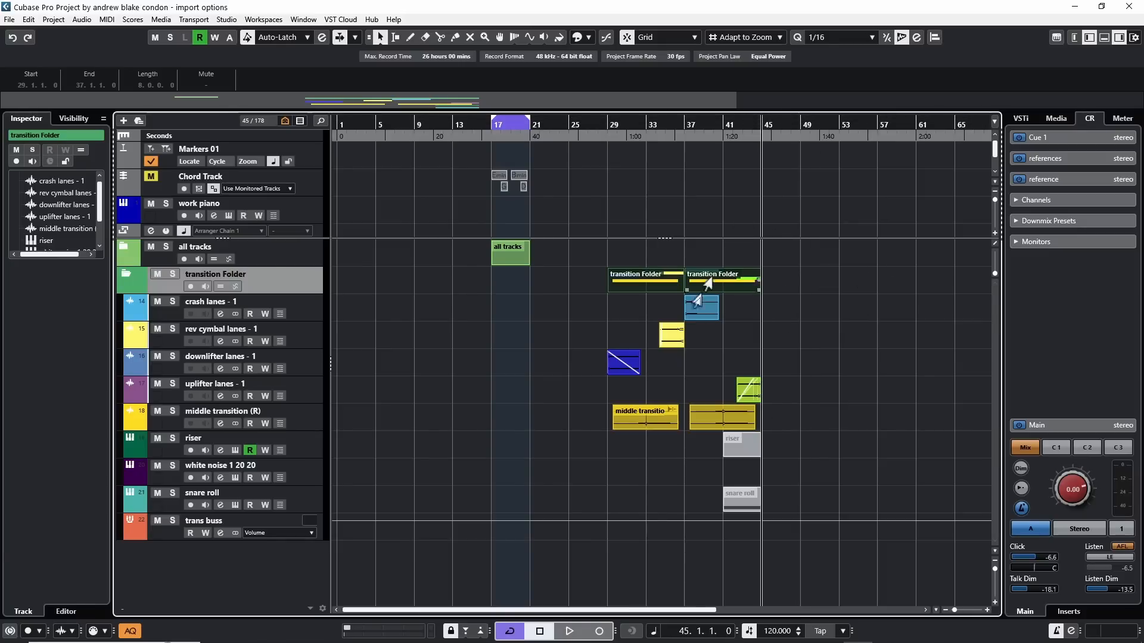
pyautogui.click(9, 19)
pyautogui.moveTo(66, 194)
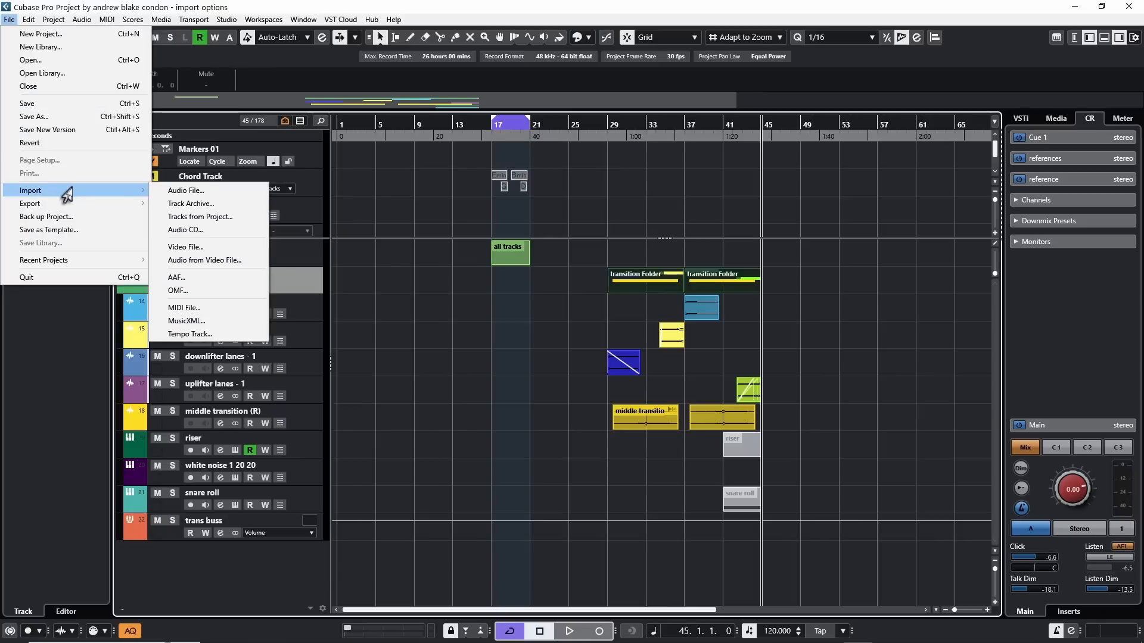
pyautogui.click(195, 206)
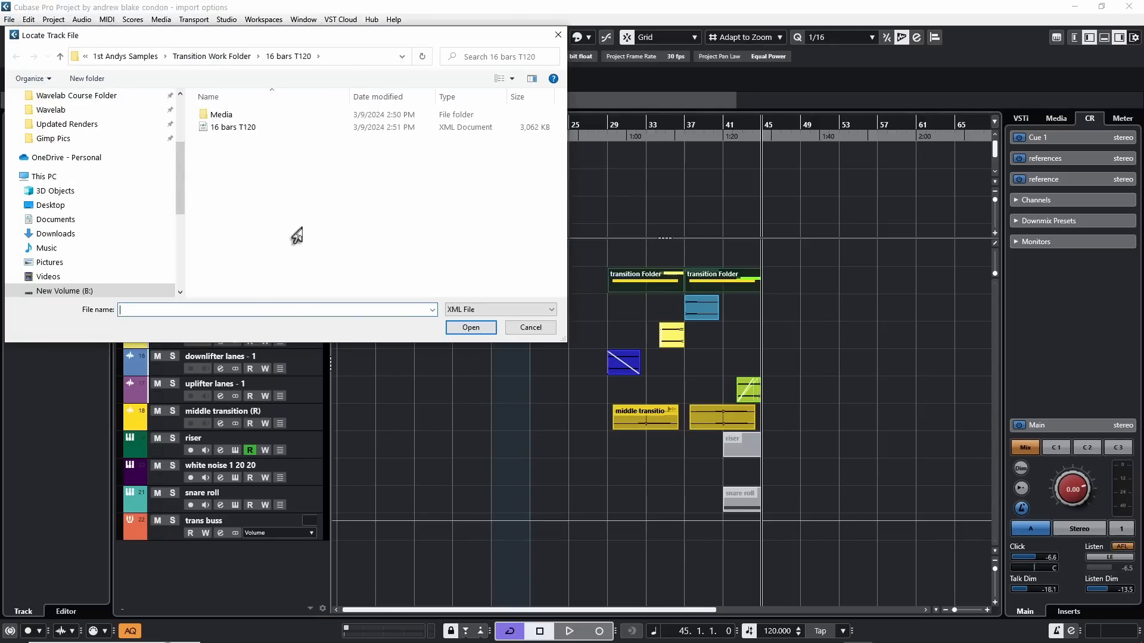
pyautogui.click(227, 130)
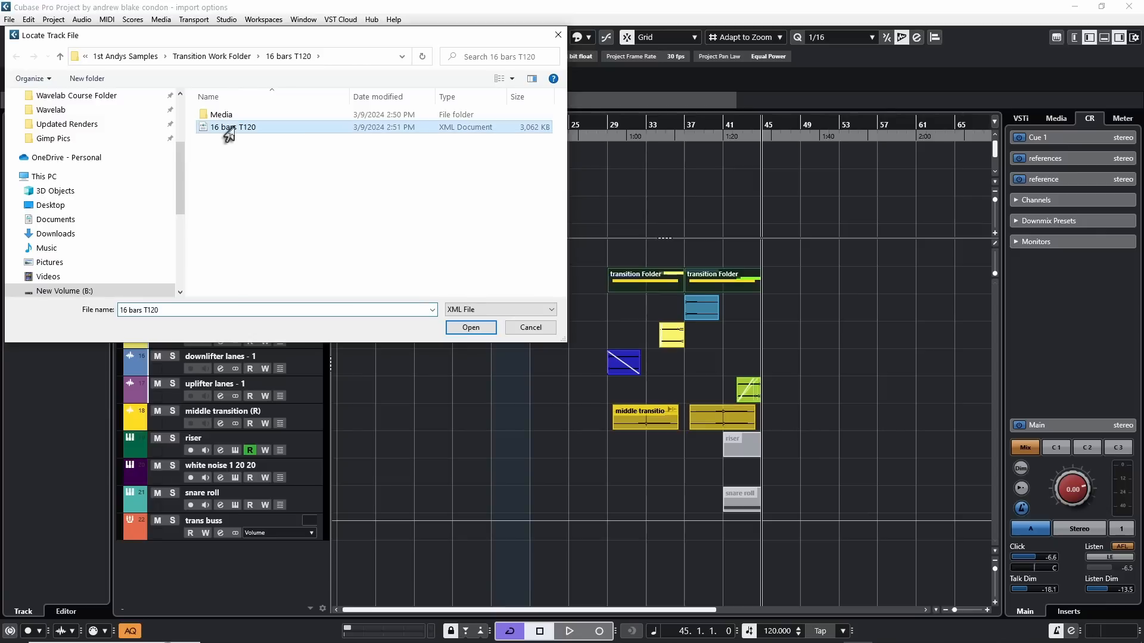
pyautogui.doubleClick(232, 129)
pyautogui.moveTo(381, 58); pyautogui.dragTo(435, 57)
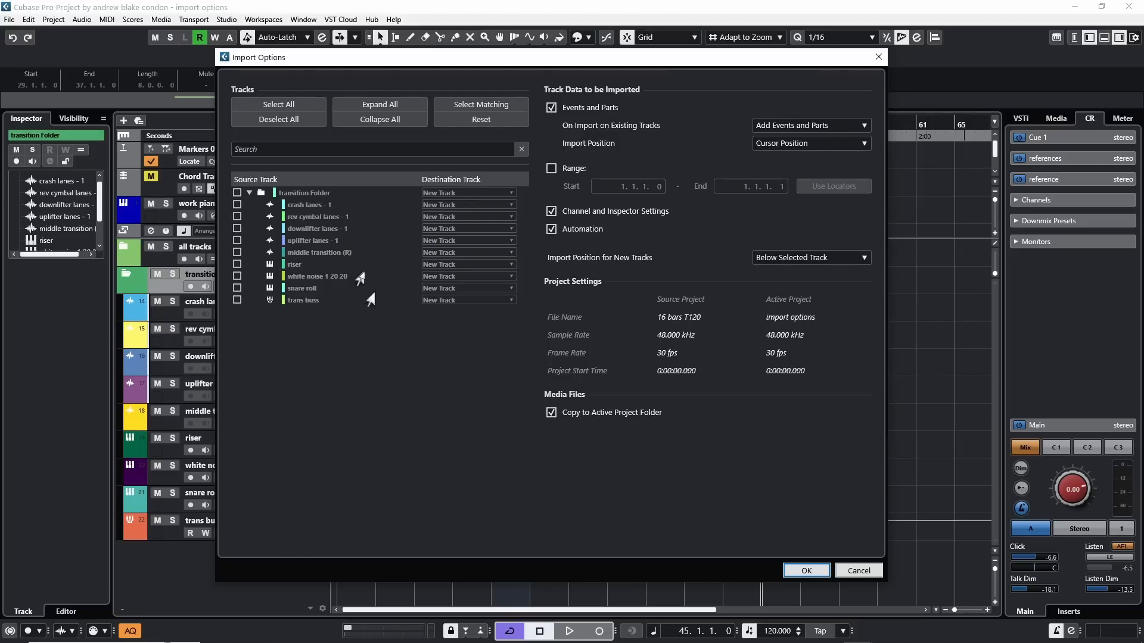
# Step: Collapse and expand the transition Folder in the source track list of the import options
pyautogui.click(248, 193)
pyautogui.click(249, 193)
pyautogui.click(248, 193)
pyautogui.click(246, 194)
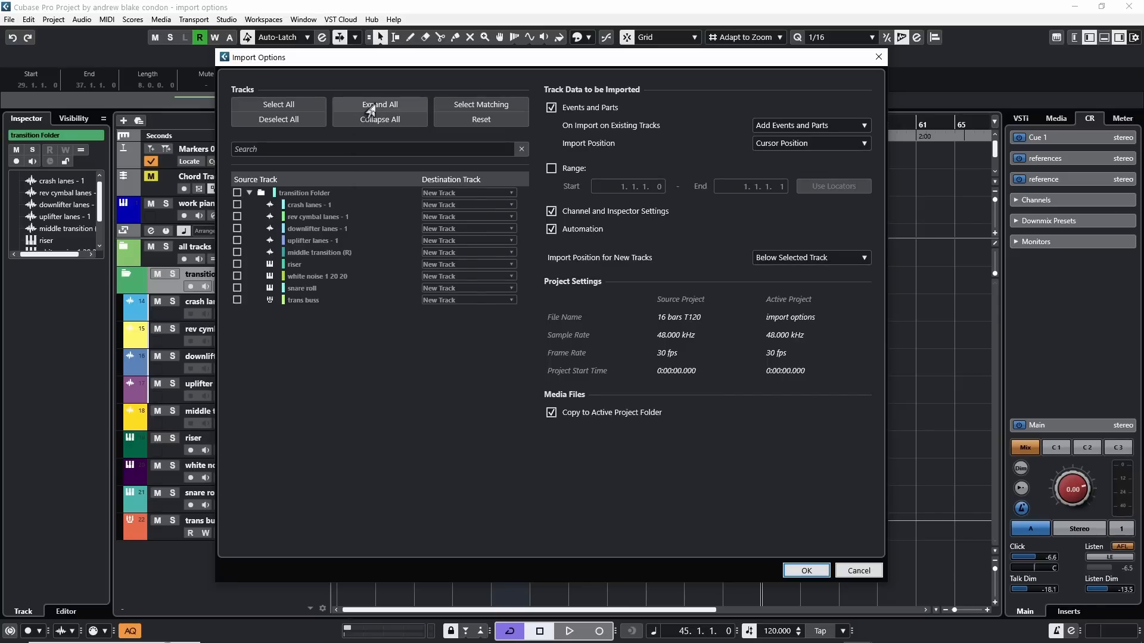
pyautogui.click(378, 123)
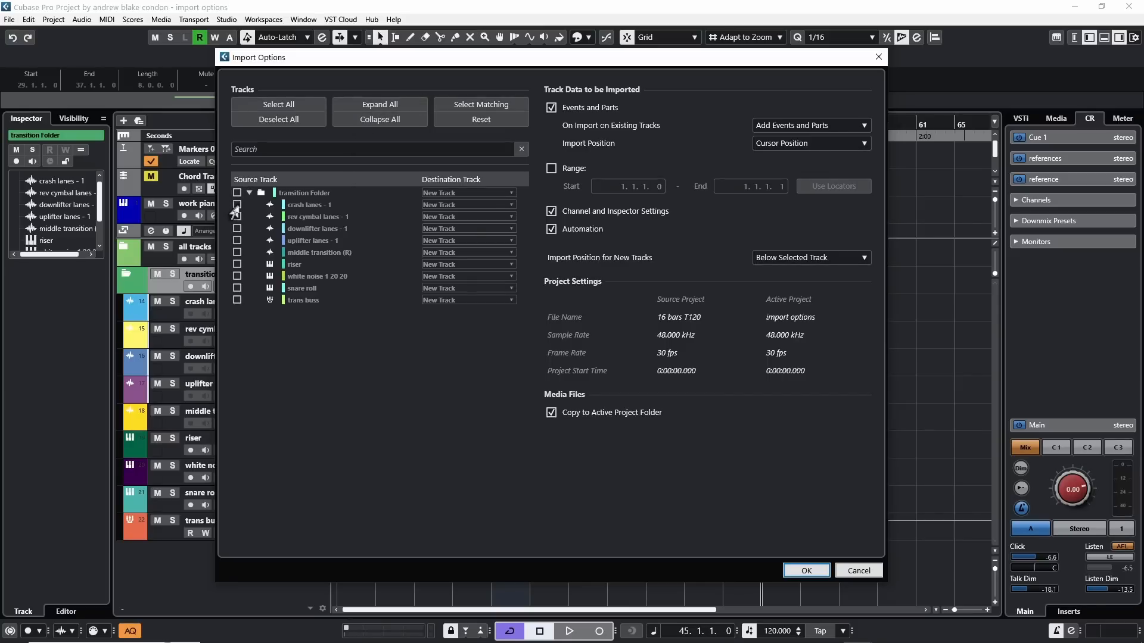
# Step: Try selecting crash lanes and downlifter lanes, the whole transition Folder and all source tracks, clearing the selection again
pyautogui.click(237, 205)
pyautogui.click(236, 229)
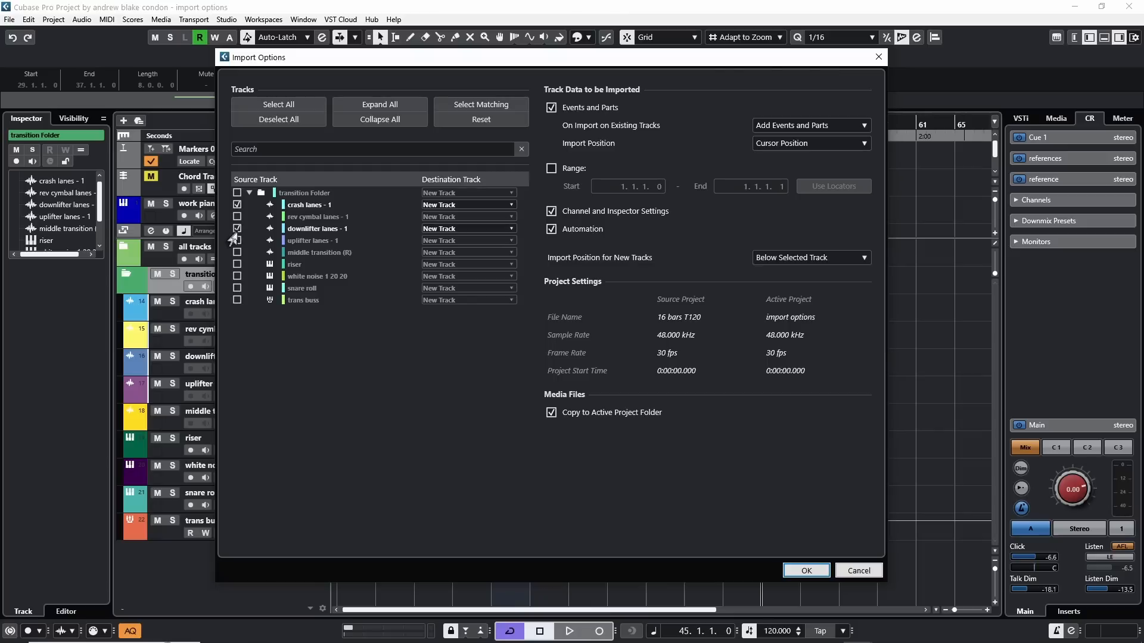
pyautogui.click(237, 193)
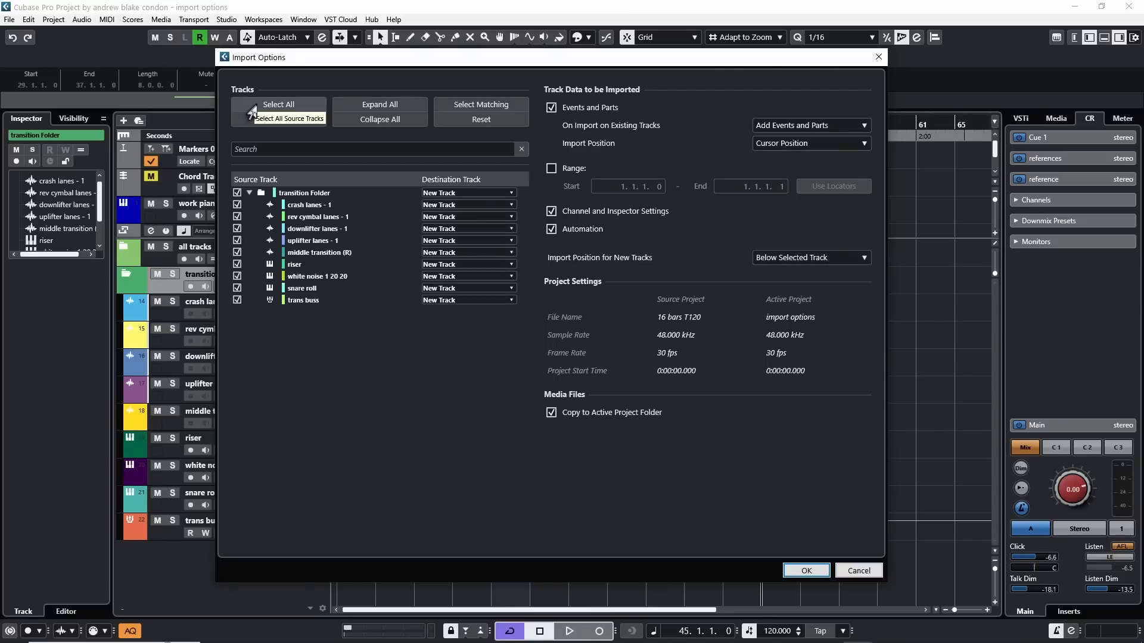
pyautogui.click(262, 123)
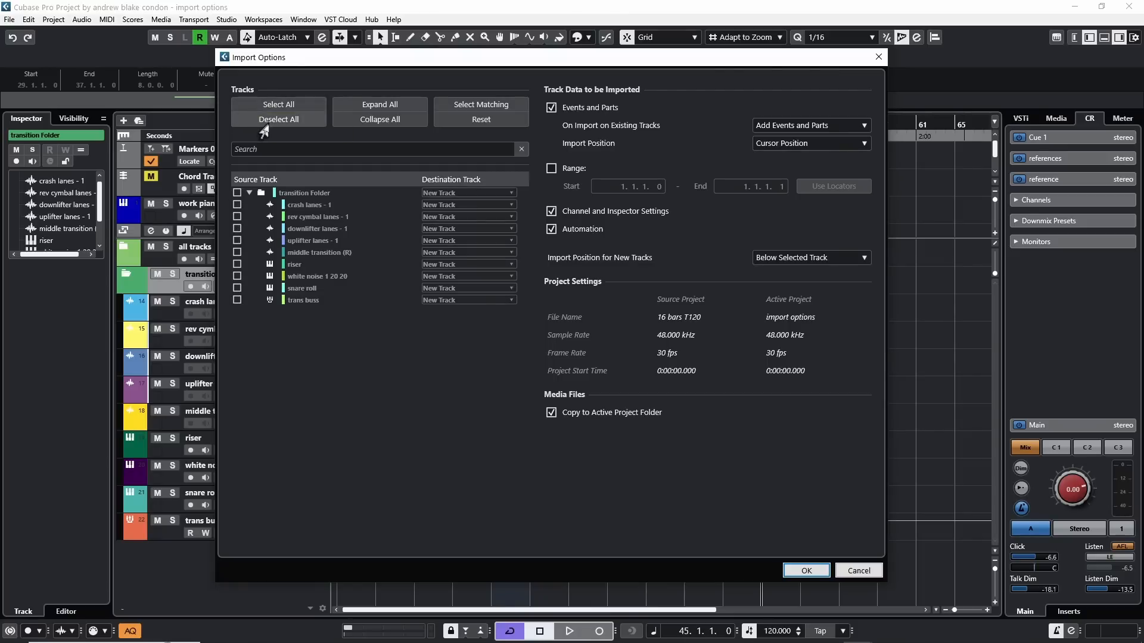
pyautogui.click(270, 107)
pyautogui.click(263, 119)
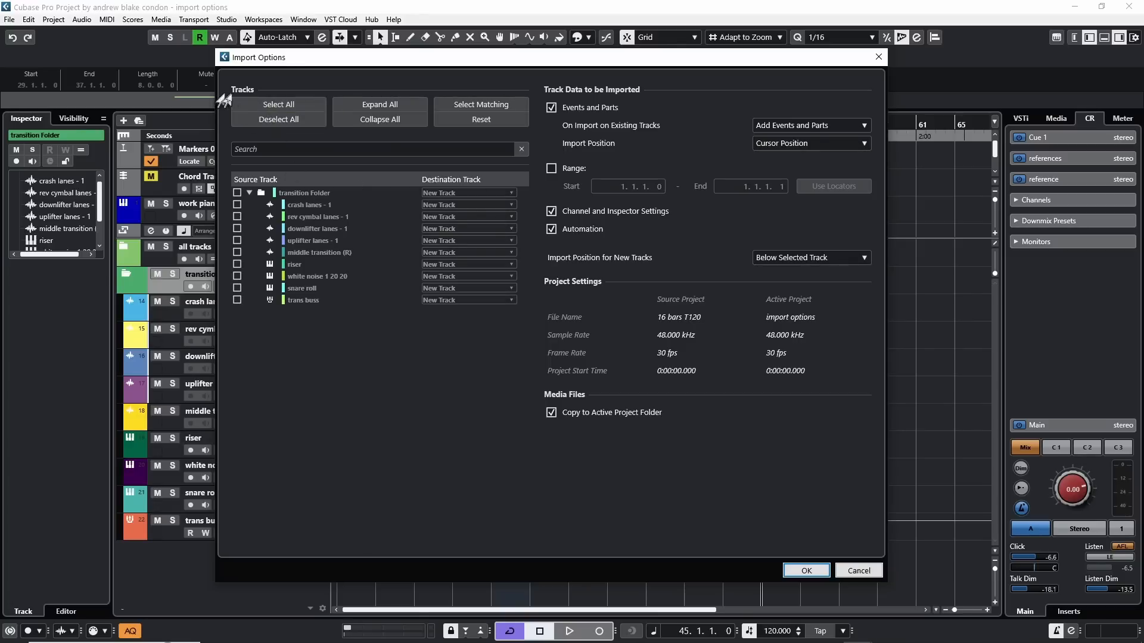
# Step: Import all source tracks as new tracks, using Add Events and Parts for existing tracks and Cursor Position as the import position
pyautogui.click(271, 107)
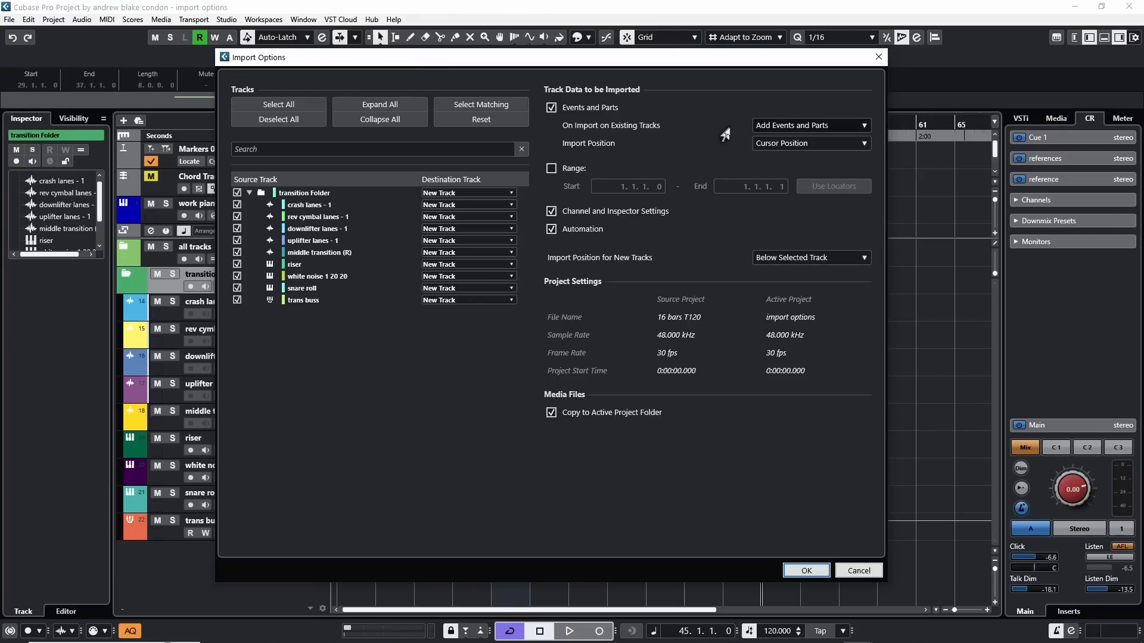
pyautogui.click(811, 125)
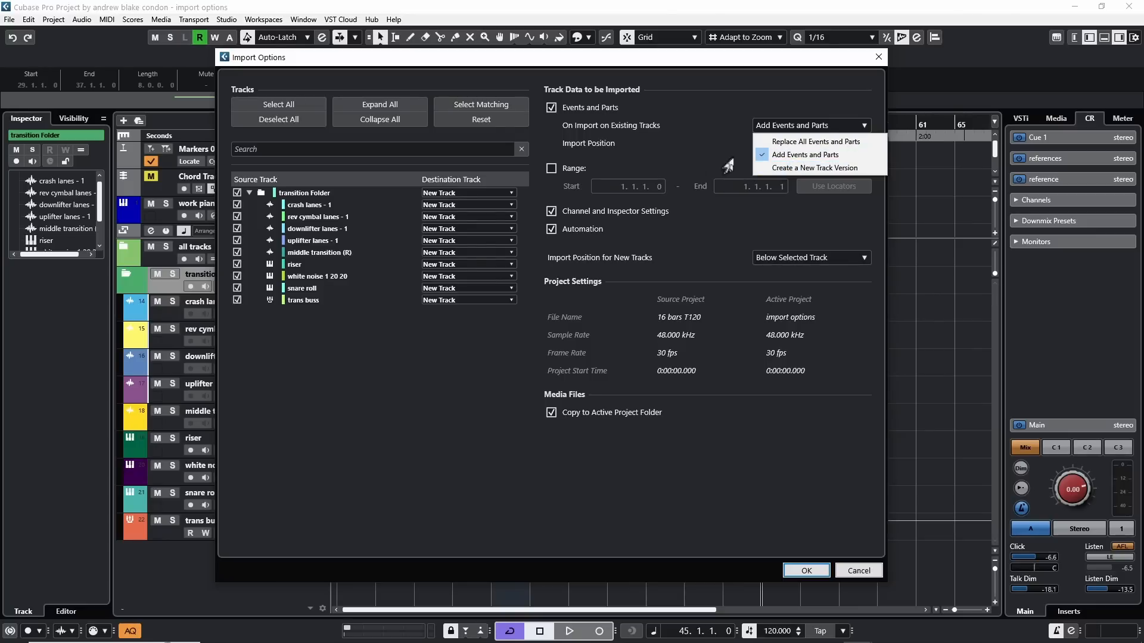
pyautogui.click(802, 156)
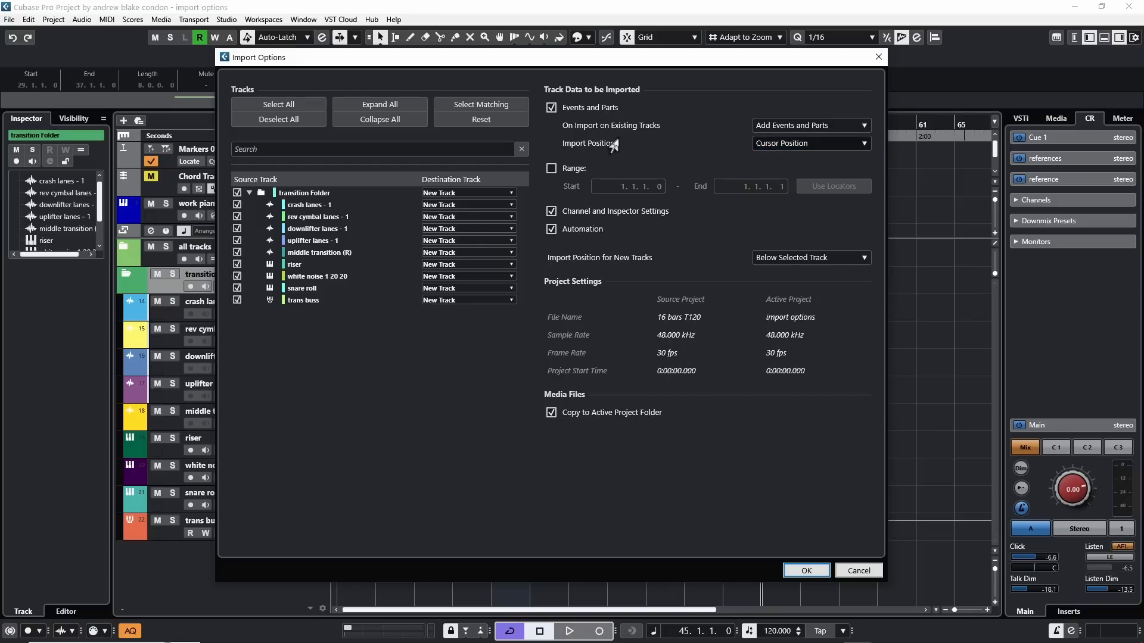
pyautogui.click(841, 144)
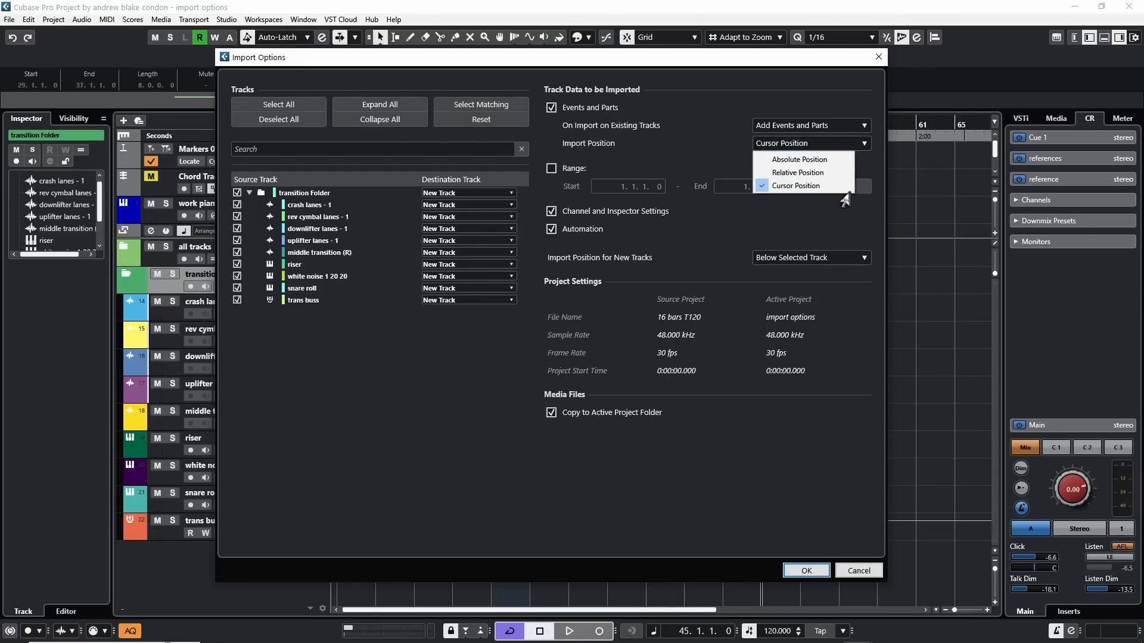
pyautogui.click(794, 187)
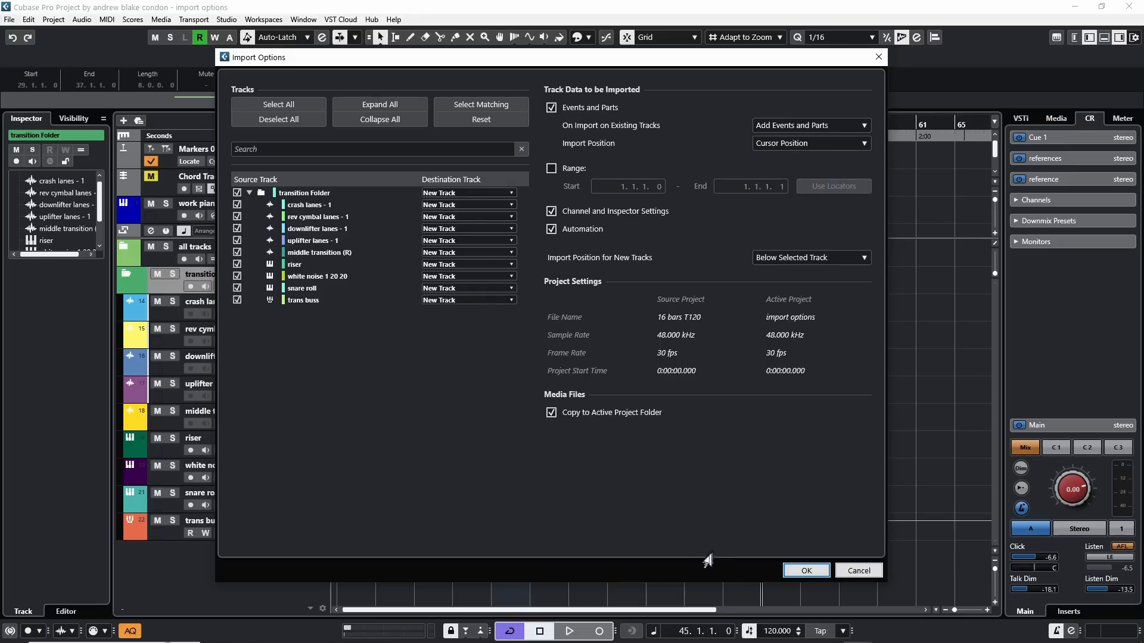
pyautogui.click(805, 571)
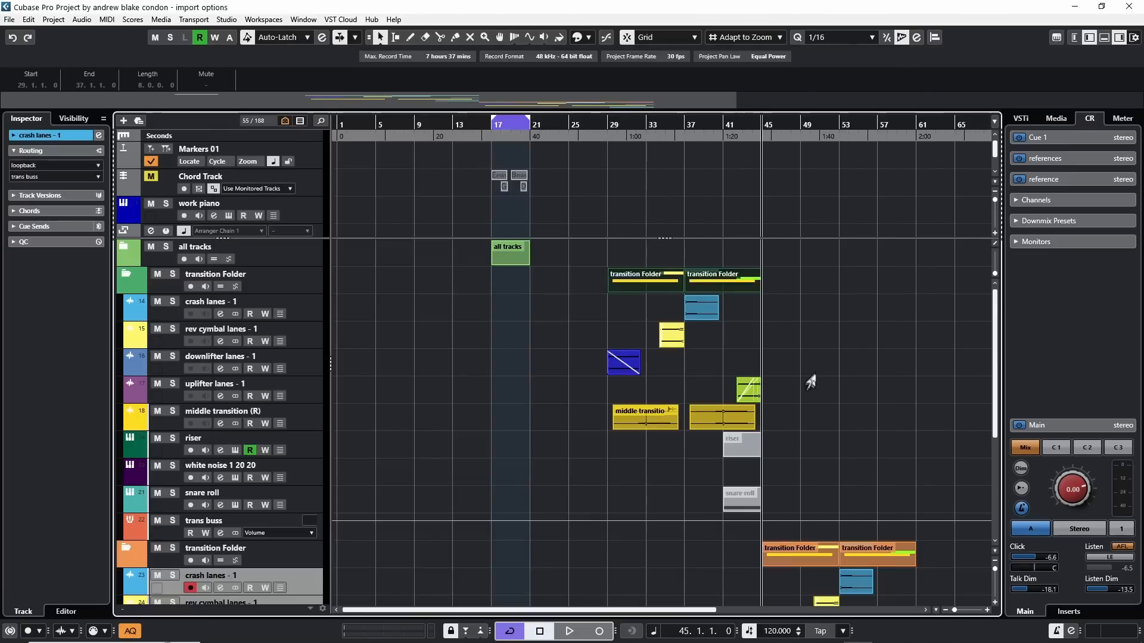
# Step: Deselect everything and compare the imported transition Folder tracks at bar 45 with the original transition tracks
pyautogui.click(681, 254)
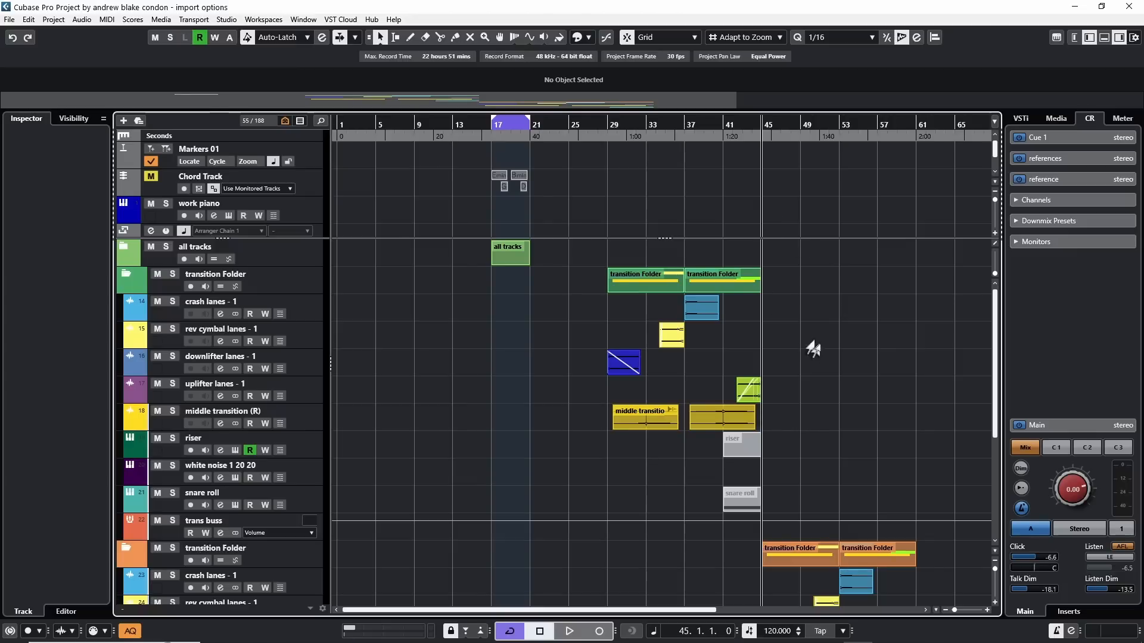
pyautogui.scroll(-5, 814, 349)
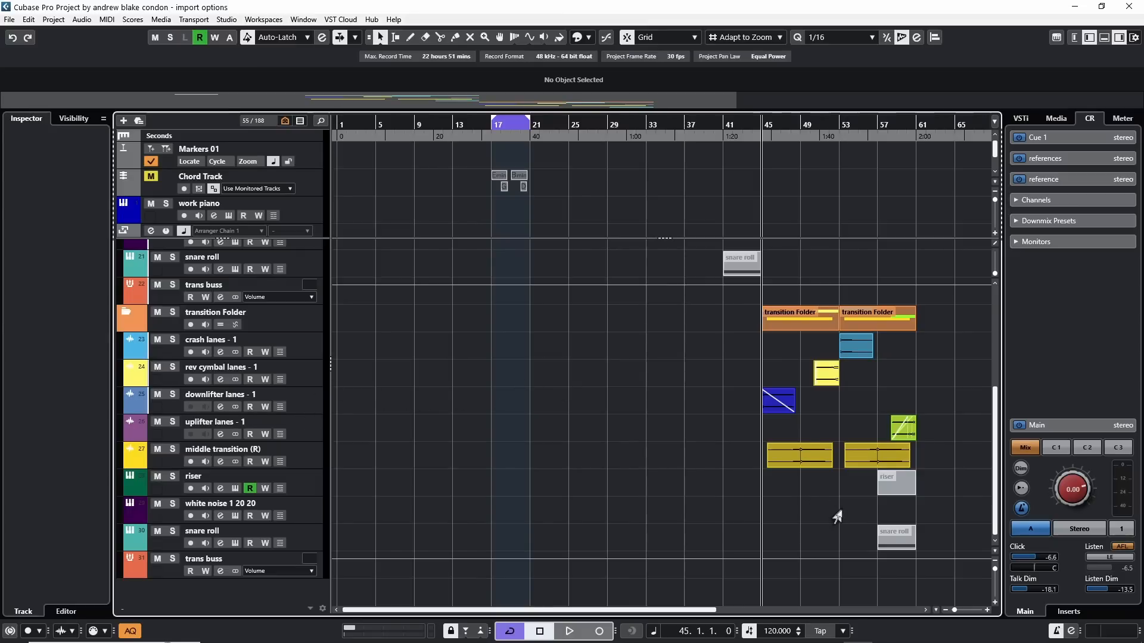
pyautogui.scroll(-3, 838, 515)
pyautogui.scroll(4, 835, 442)
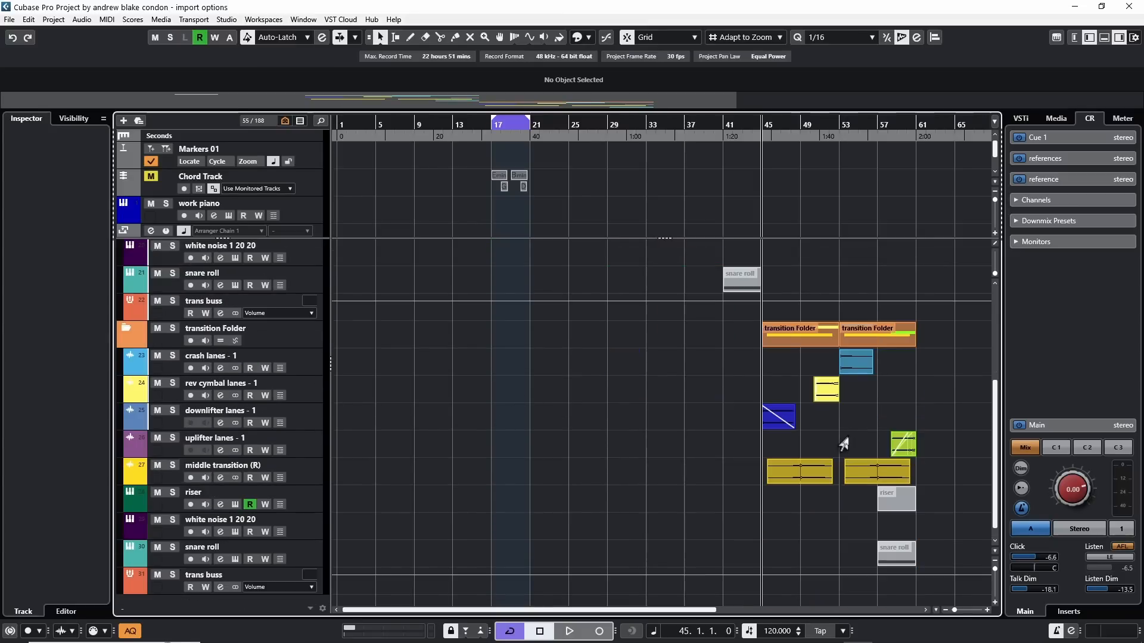
pyautogui.scroll(5, 898, 370)
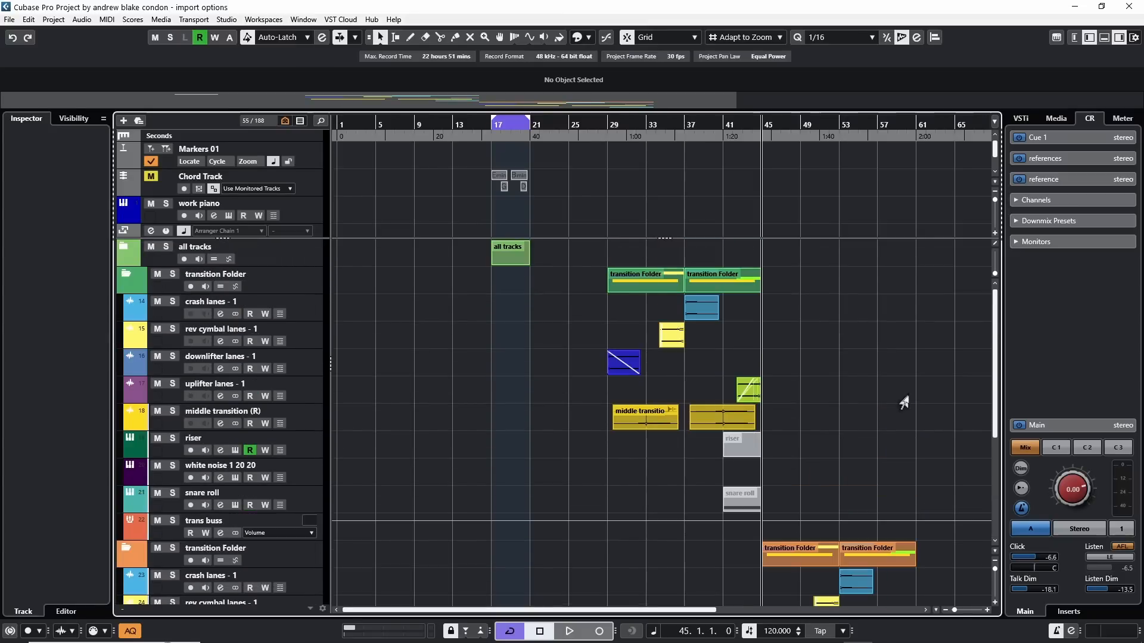
pyautogui.scroll(-5, 900, 402)
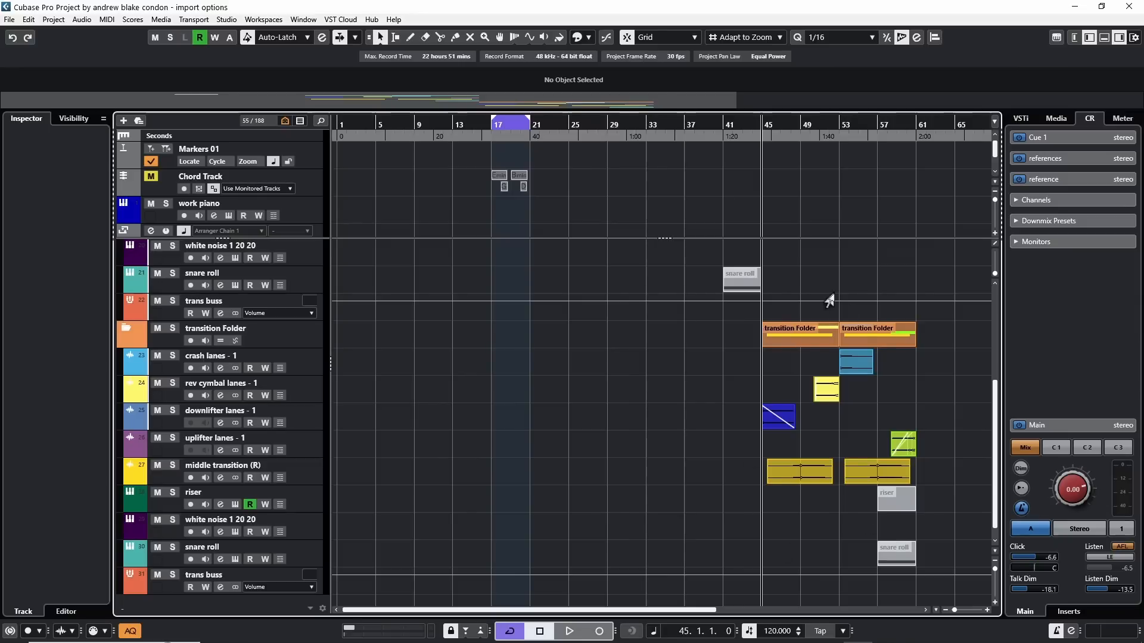
# Step: Undo the new-track import and open the 16 bars T120 track archive for import again
pyautogui.scroll(5, 886, 429)
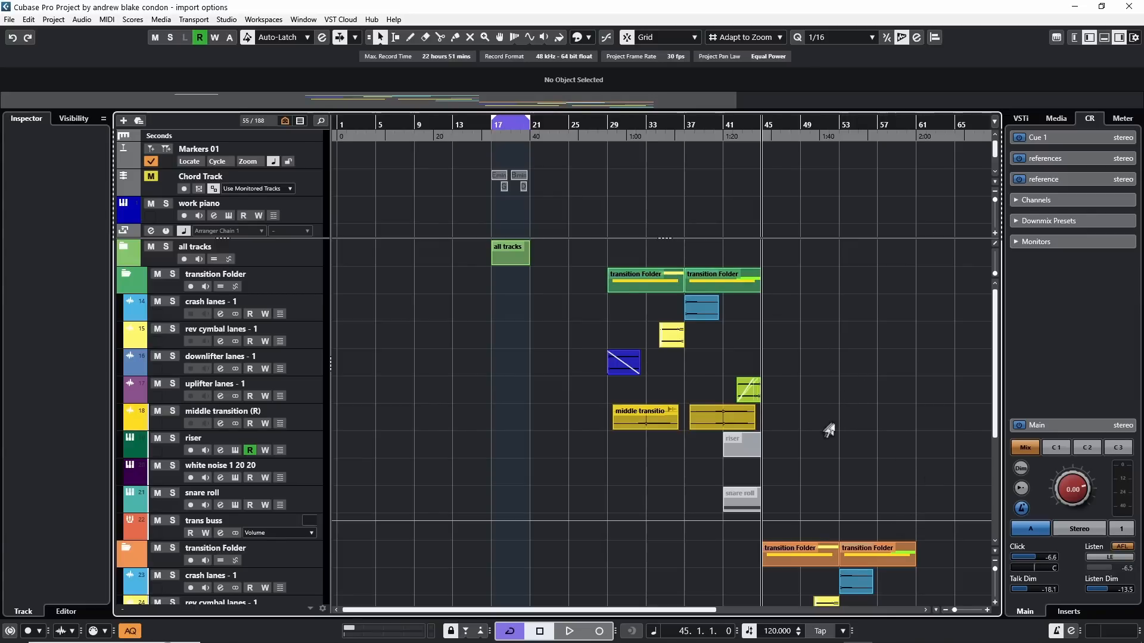
pyautogui.click(9, 20)
pyautogui.moveTo(33, 192)
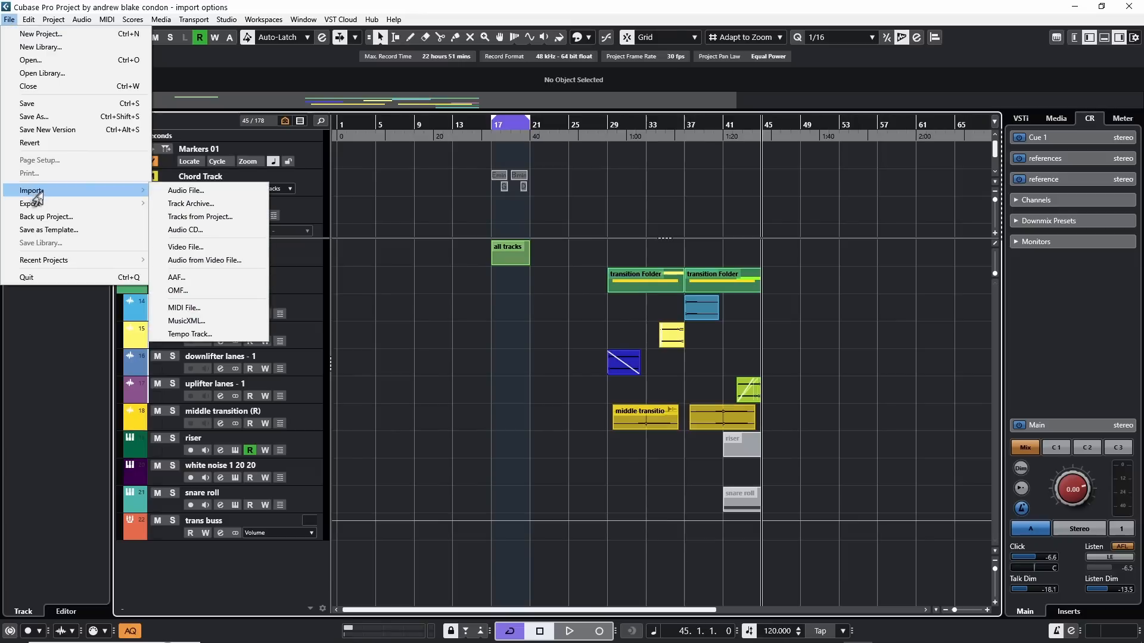
pyautogui.click(198, 205)
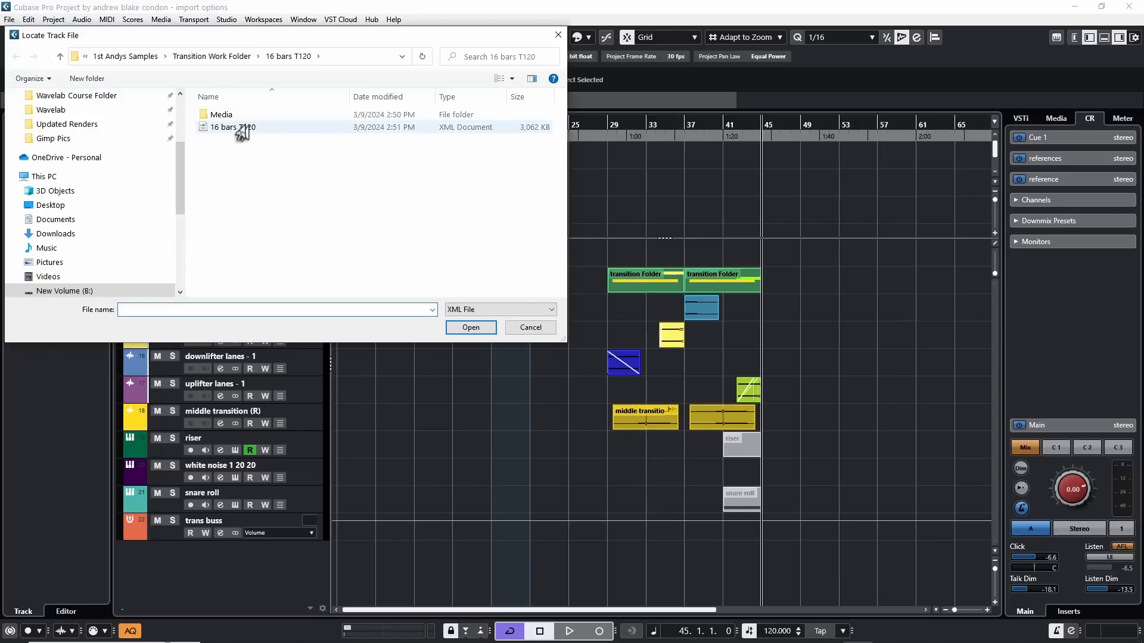
pyautogui.doubleClick(239, 128)
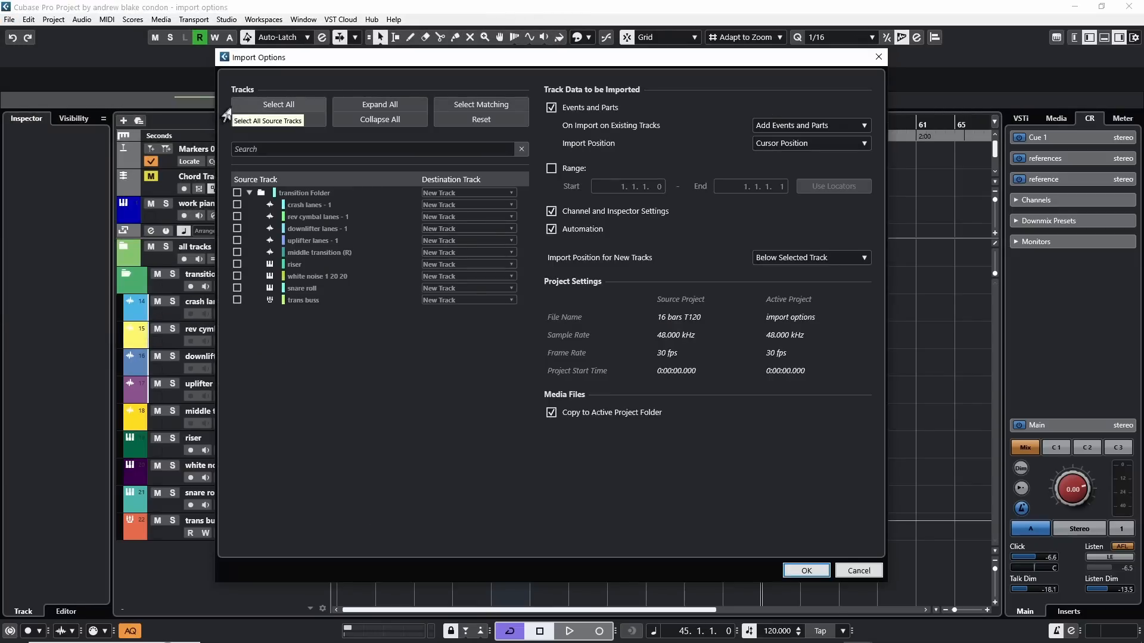
# Step: Import all source tracks onto their matching destination tracks at the cursor position, checking the crash lanes destination choices first, and undo the import
pyautogui.click(268, 106)
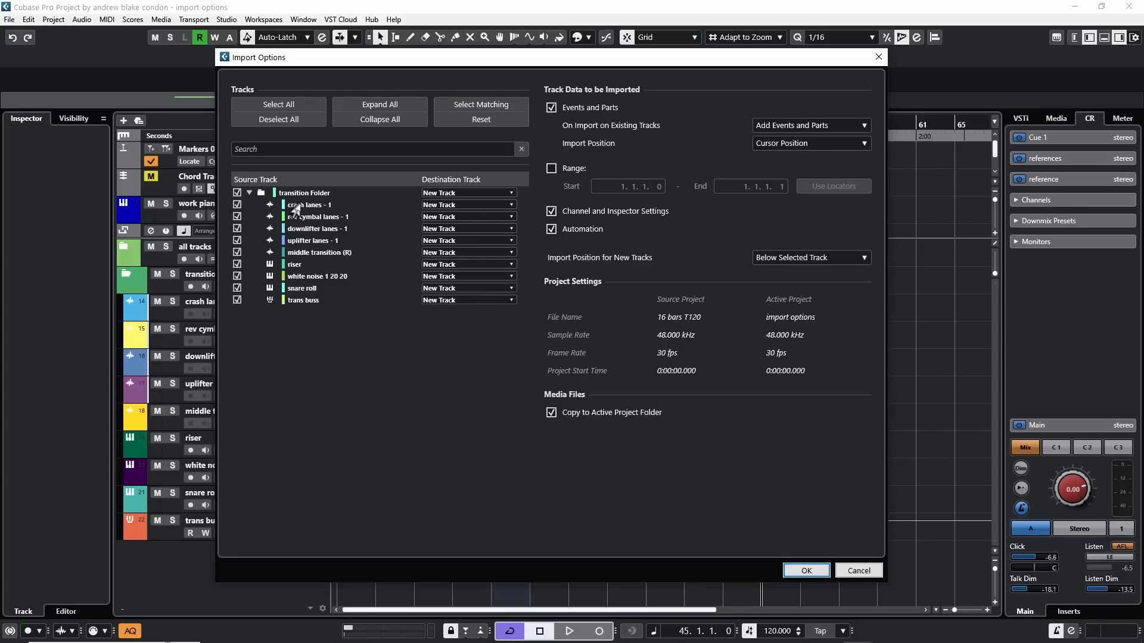
pyautogui.click(509, 207)
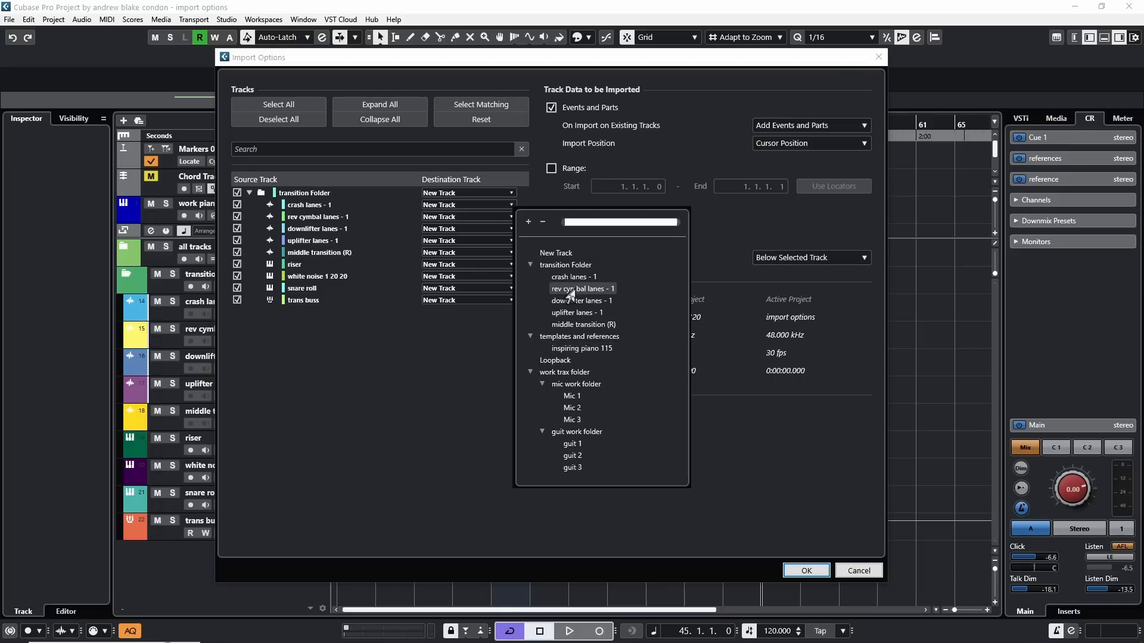
pyautogui.click(444, 231)
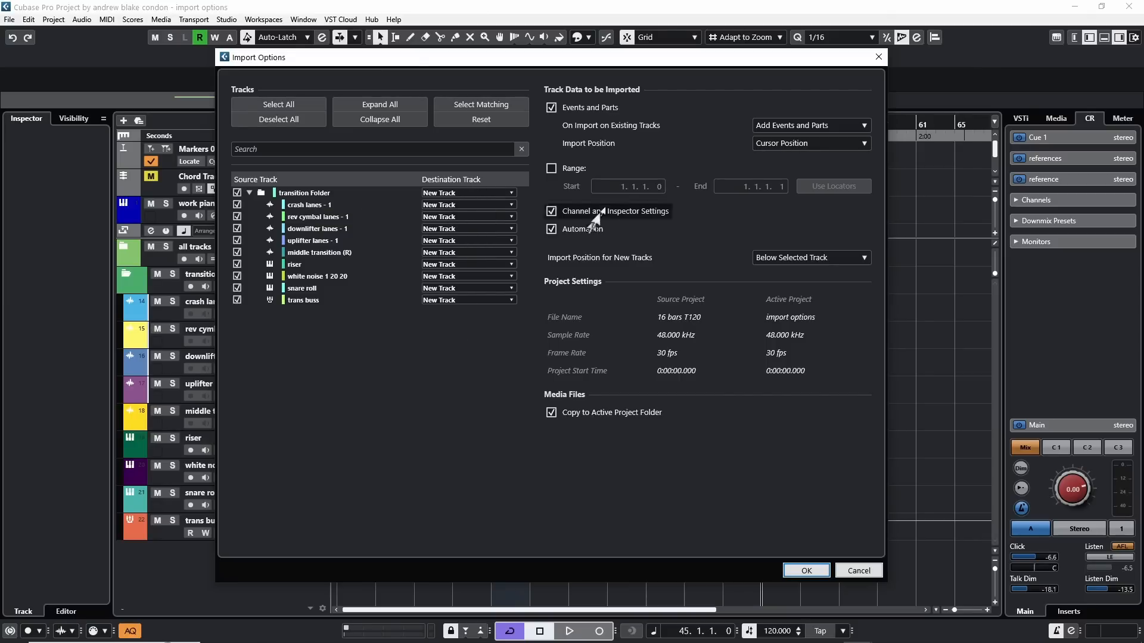
pyautogui.click(482, 111)
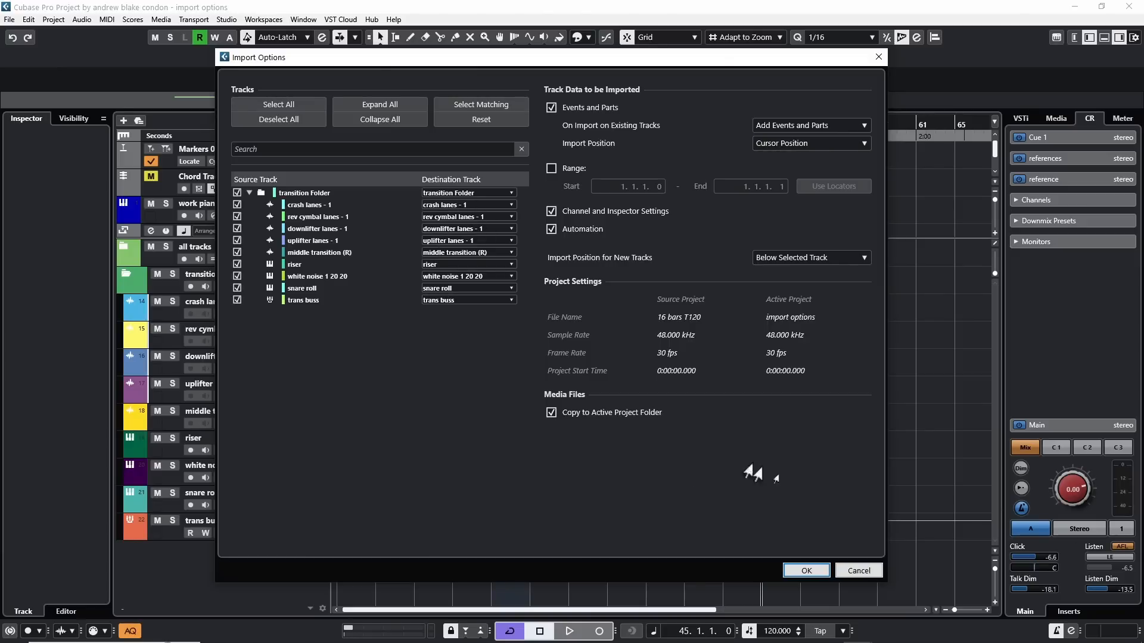
pyautogui.click(798, 571)
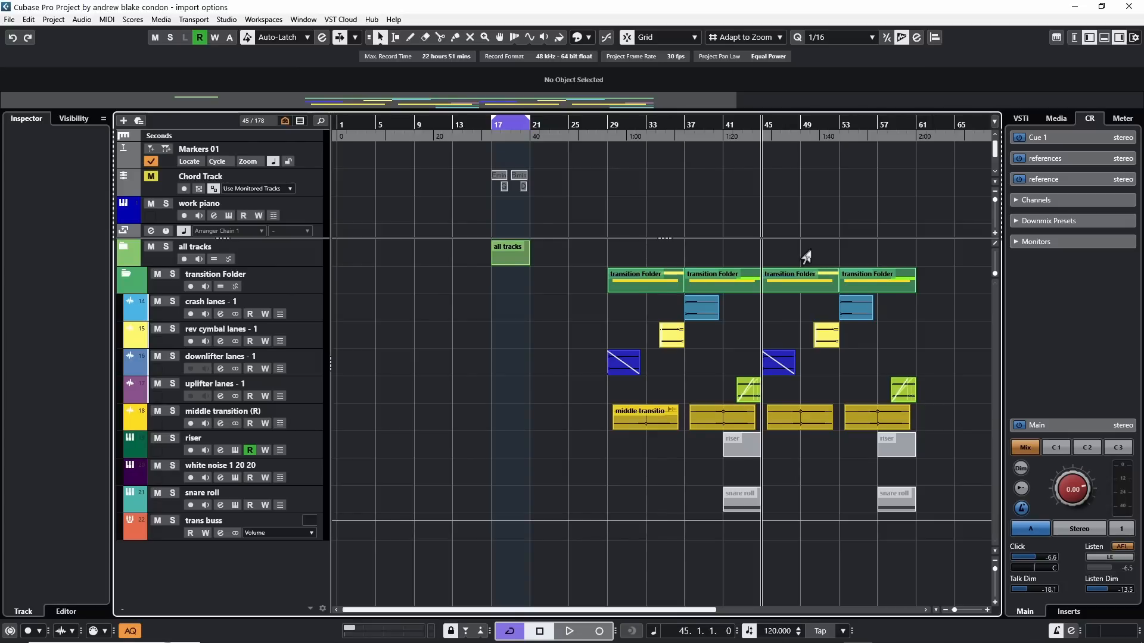
pyautogui.hotkey('ctrl', 'z')
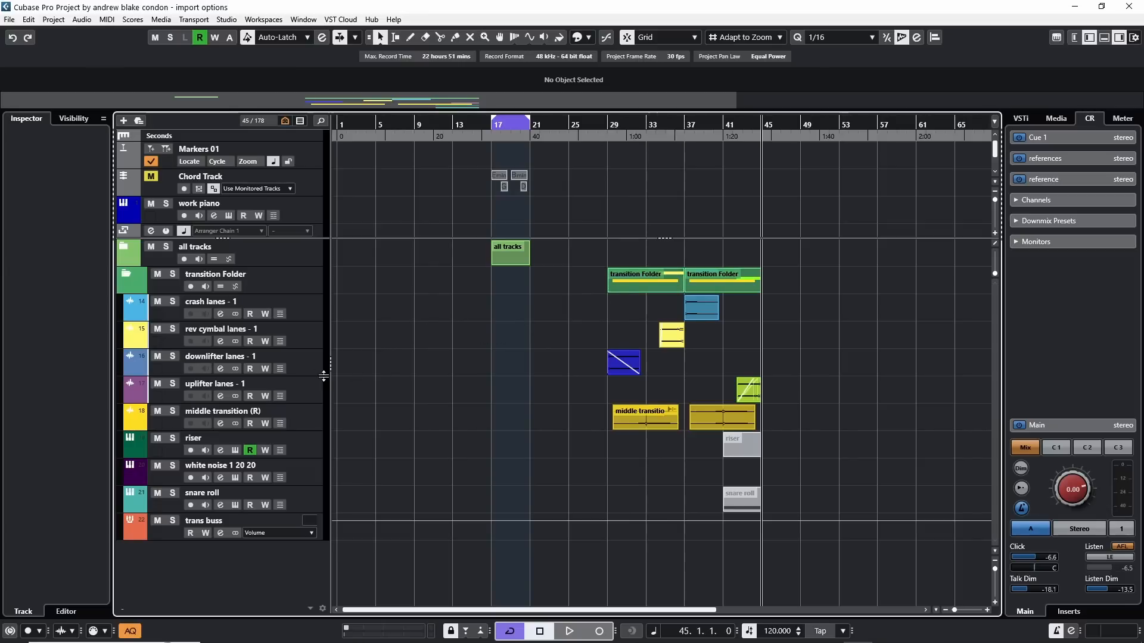
# Step: Reorder the tracks inside the transition Folder so riser comes first and downlifter lanes second, mixing up the remaining lanes
pyautogui.moveTo(310, 371); pyautogui.dragTo(318, 317)
pyautogui.moveTo(306, 420); pyautogui.dragTo(318, 317)
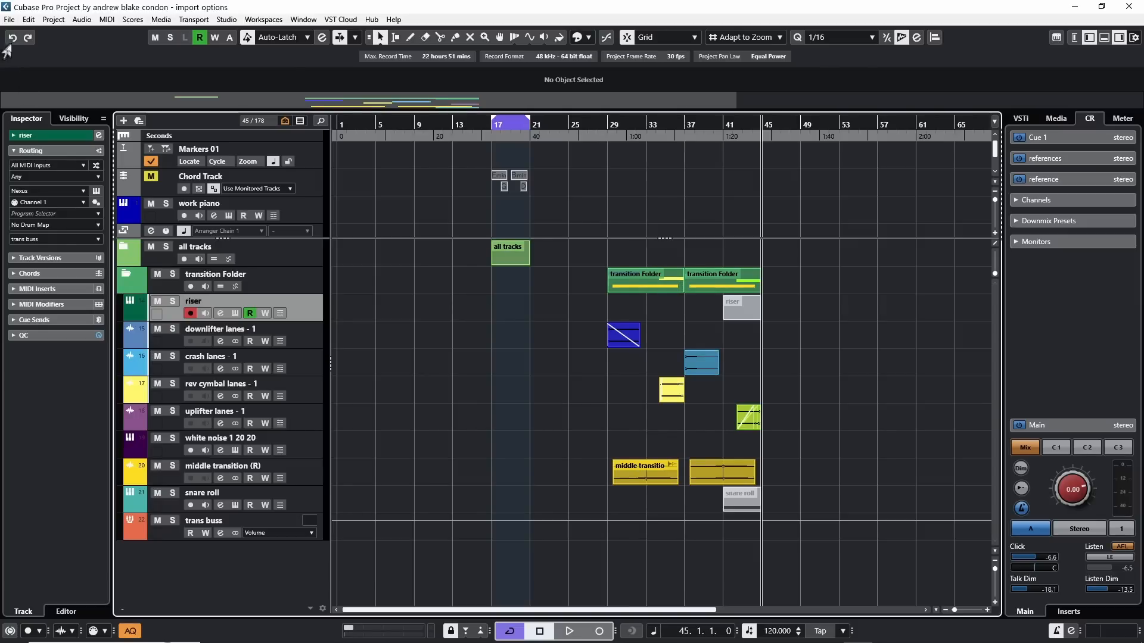
# Step: Open the 16 bars T120 track archive for import and select all its source tracks
pyautogui.click(8, 19)
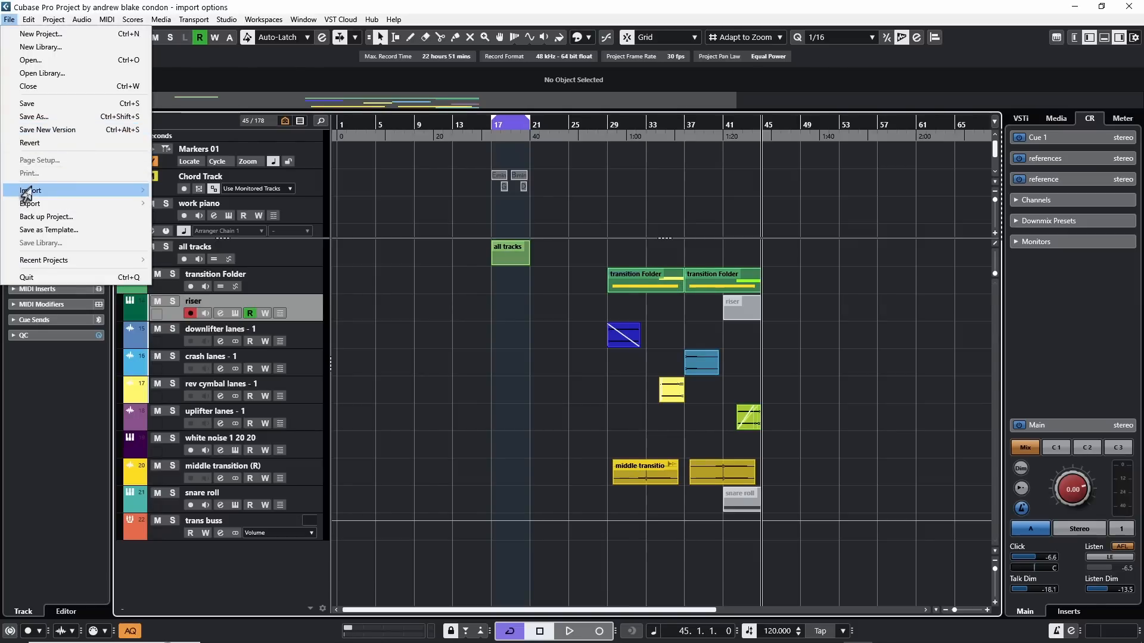
pyautogui.moveTo(26, 190)
pyautogui.click(179, 203)
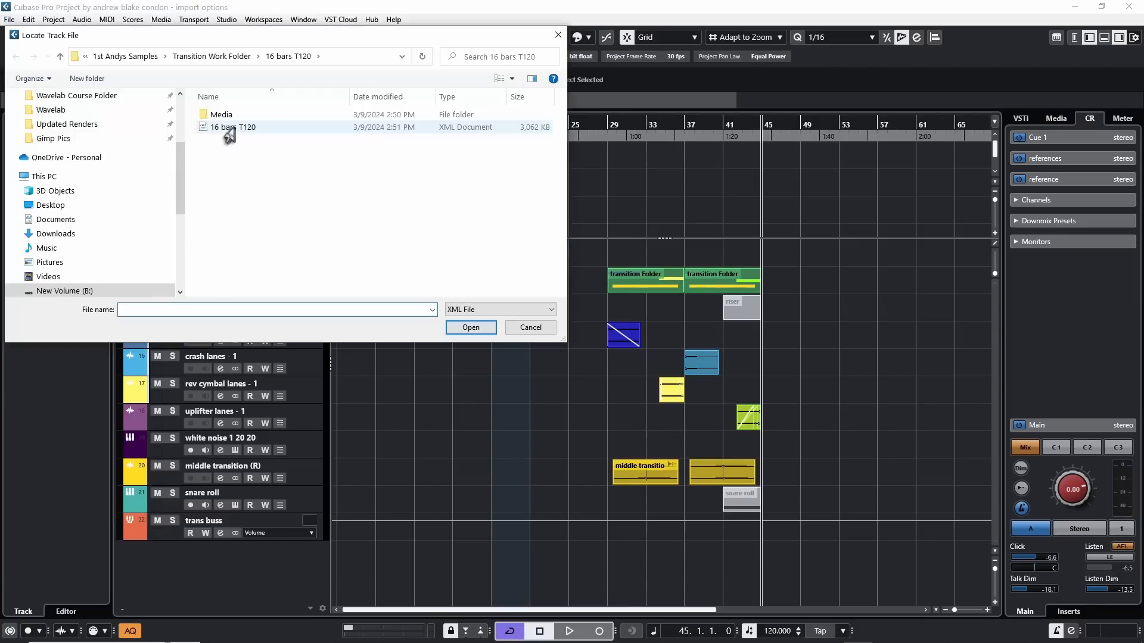
pyautogui.doubleClick(230, 139)
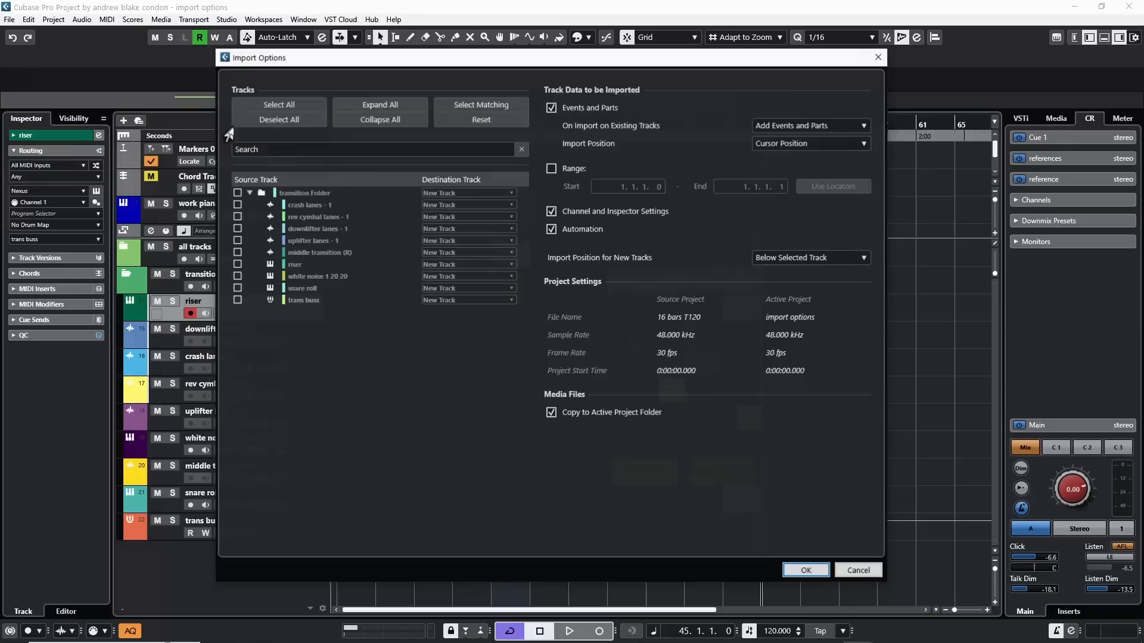
pyautogui.click(278, 105)
# Step: Compare the source track order with the reordered project tracks, assign matching destination tracks, and import with Add Events and Parts at the cursor position
pyautogui.moveTo(366, 65); pyautogui.dragTo(900, 148)
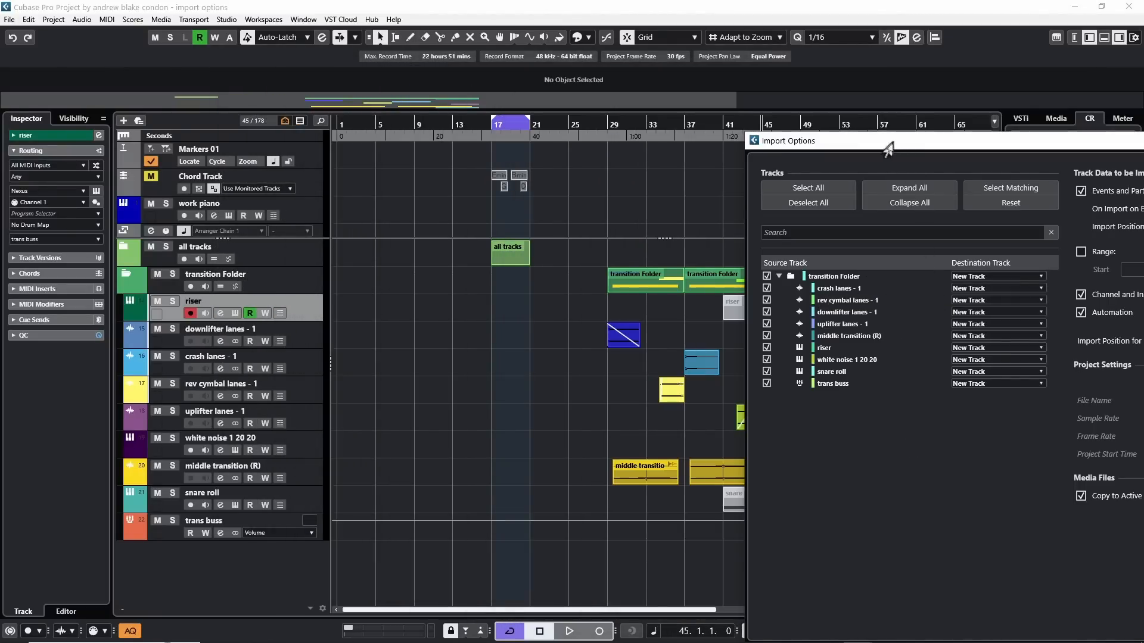
pyautogui.moveTo(884, 149); pyautogui.dragTo(1028, 175)
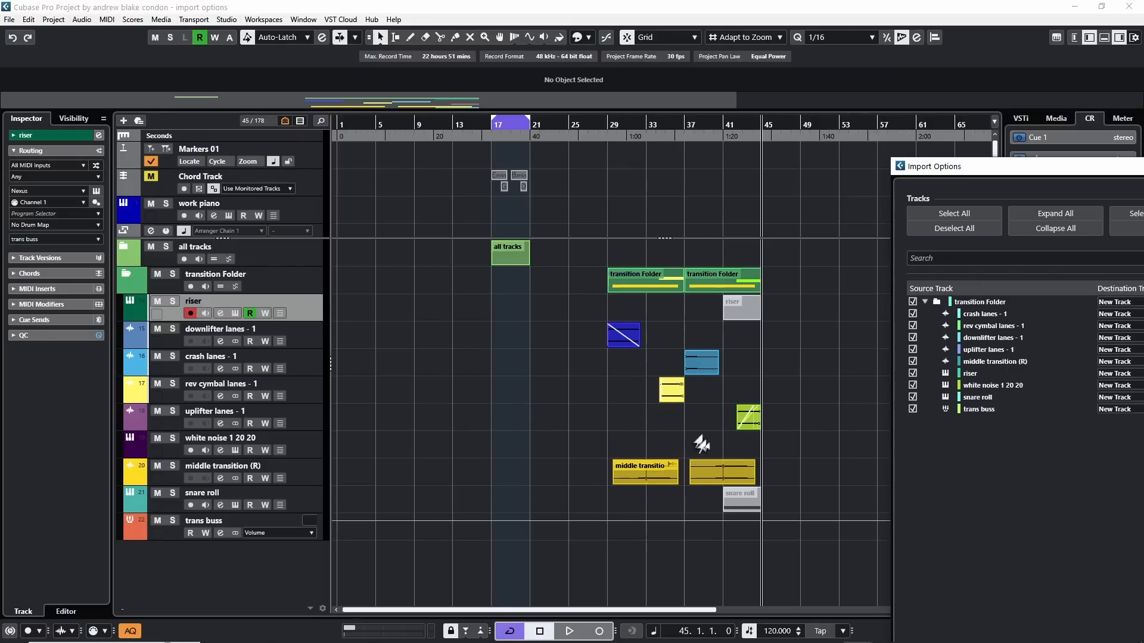
pyautogui.moveTo(1038, 173); pyautogui.dragTo(434, 59)
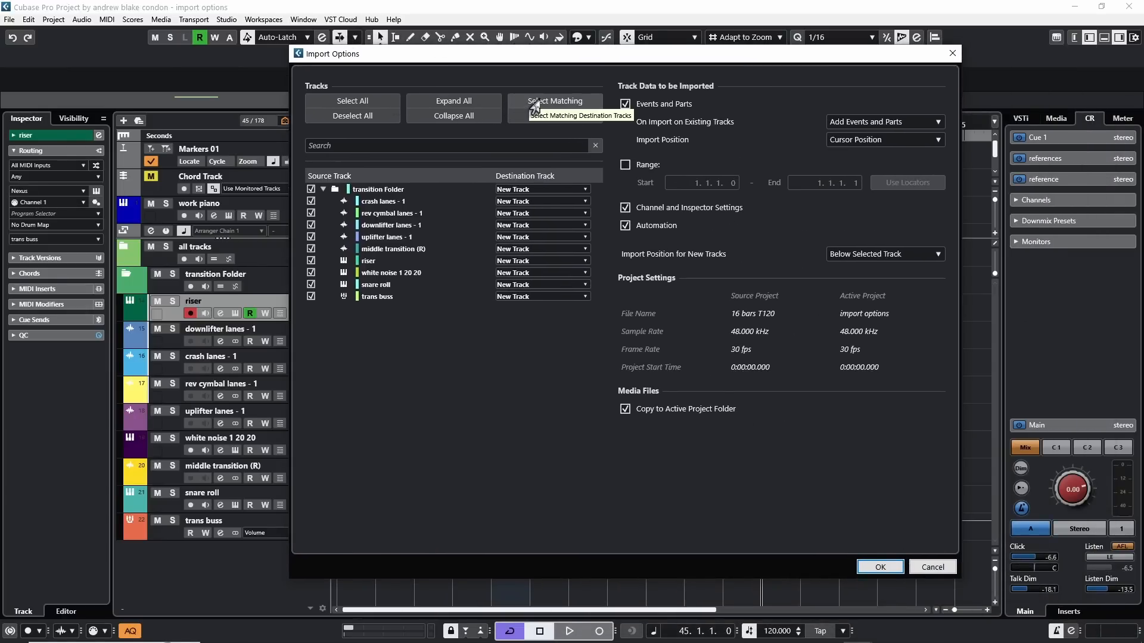
pyautogui.click(534, 106)
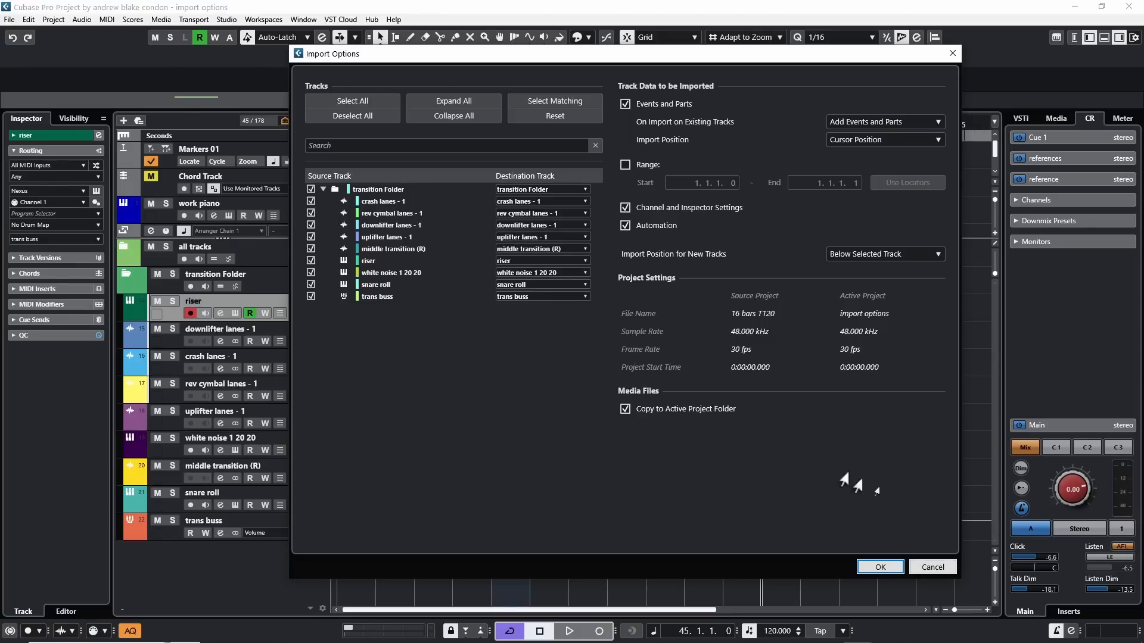
pyautogui.click(880, 567)
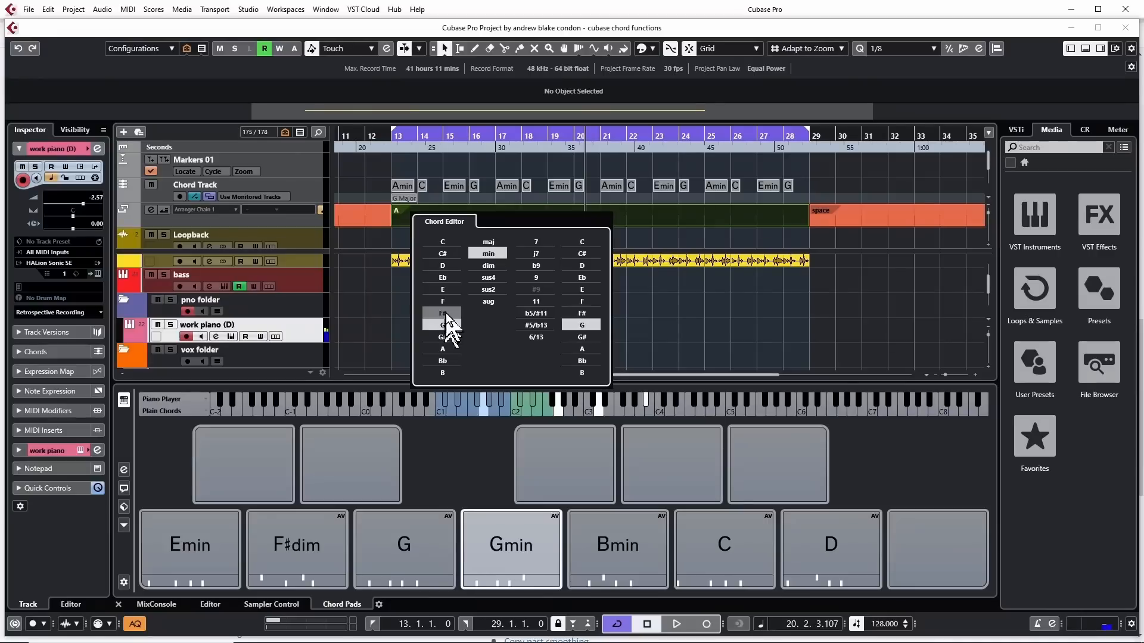
pyautogui.click(446, 313)
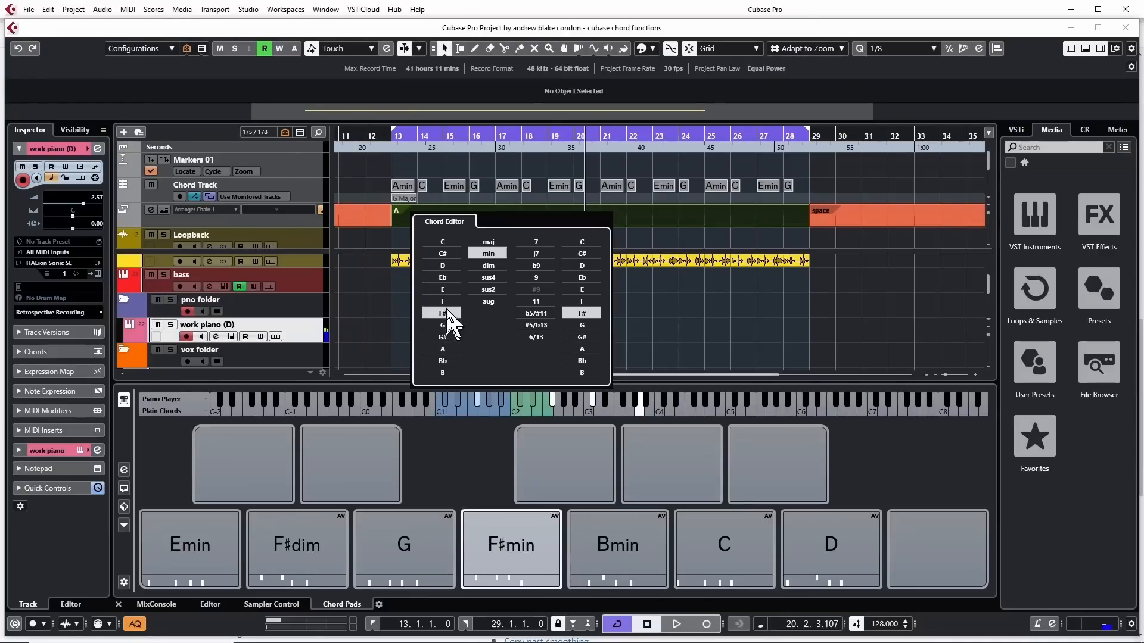
pyautogui.click(446, 302)
pyautogui.click(445, 326)
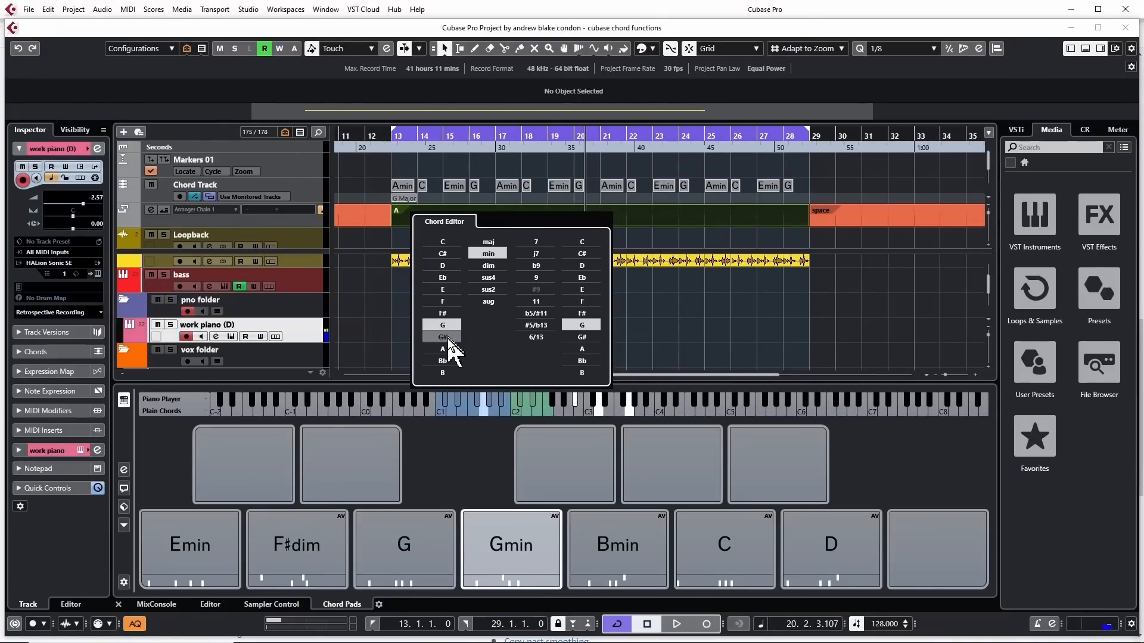
pyautogui.click(448, 338)
pyautogui.click(448, 349)
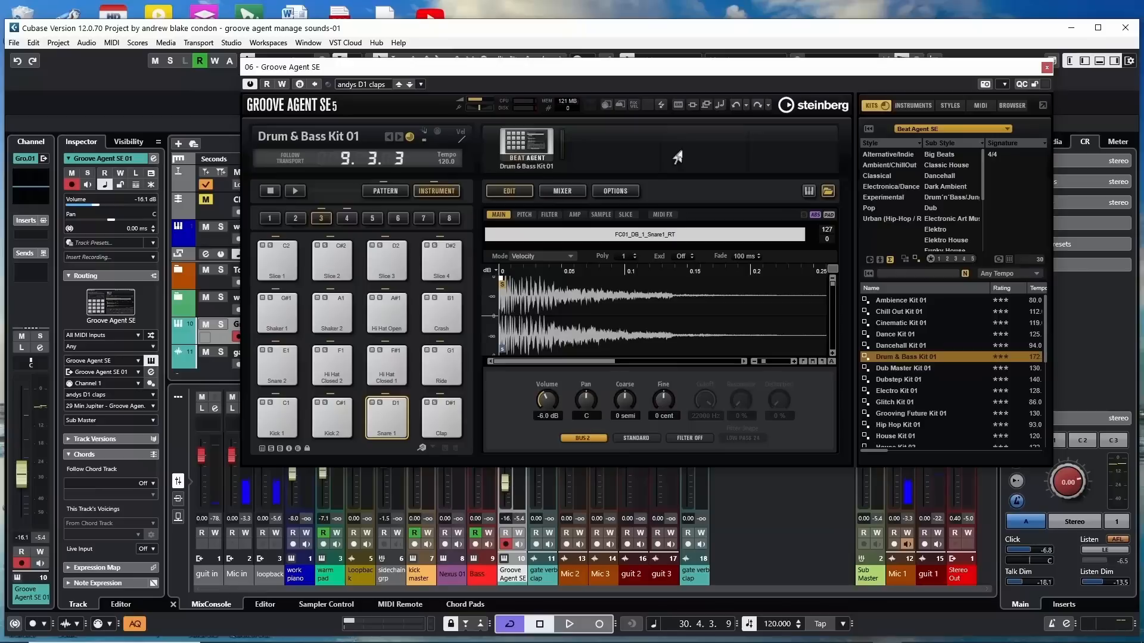
pyautogui.moveTo(517, 78); pyautogui.dragTo(436, 76)
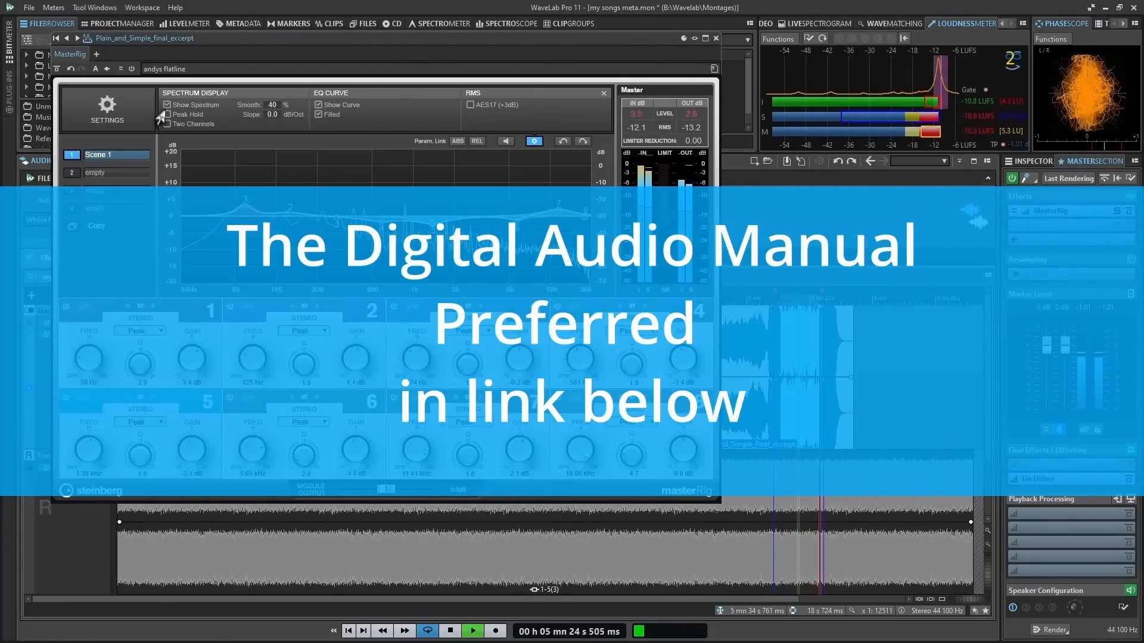
pyautogui.rightClick(753, 523)
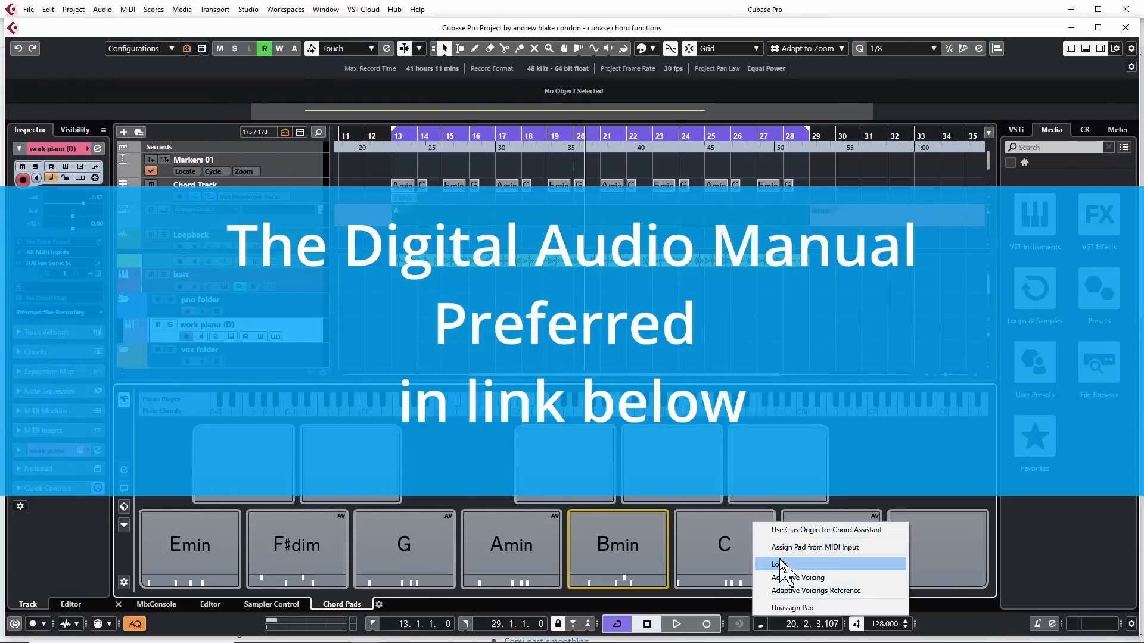
pyautogui.click(772, 529)
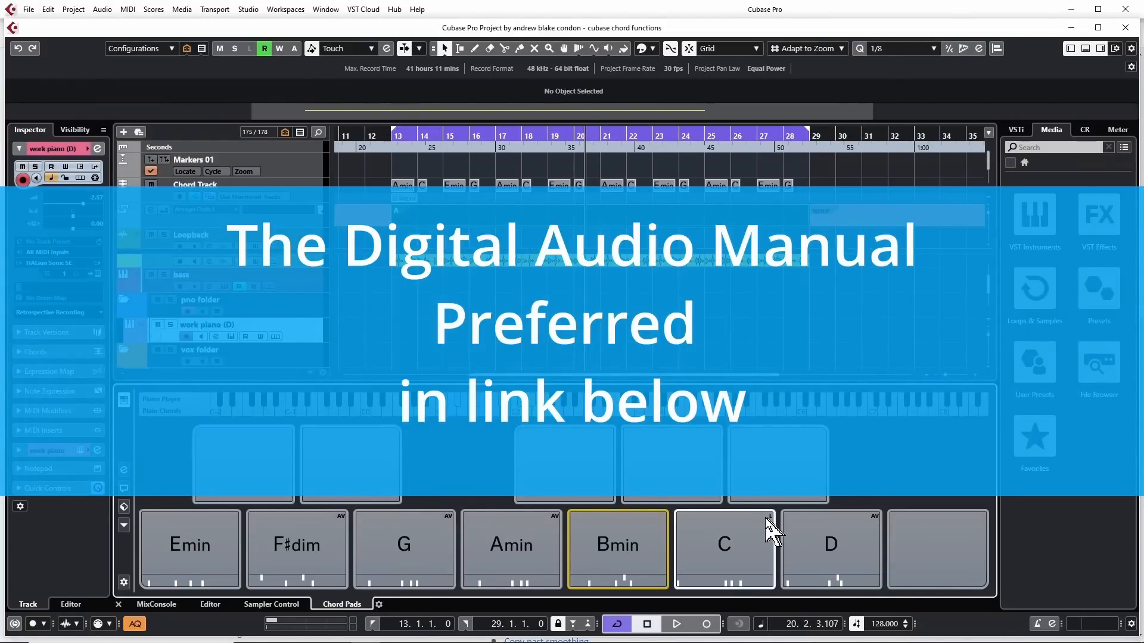
pyautogui.click(445, 329)
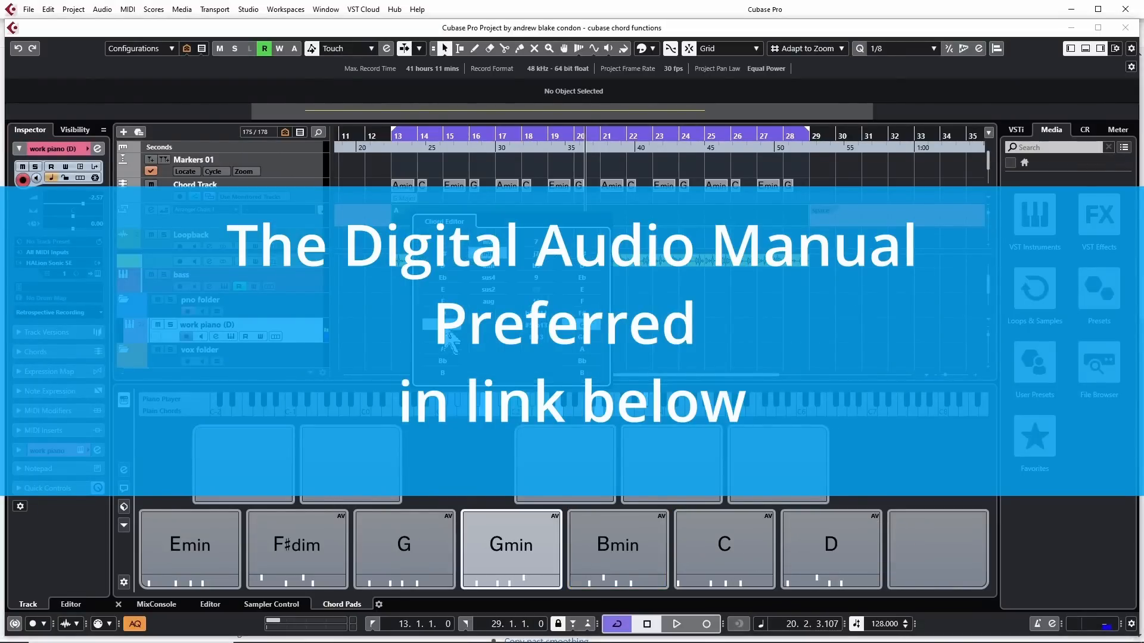
pyautogui.click(446, 315)
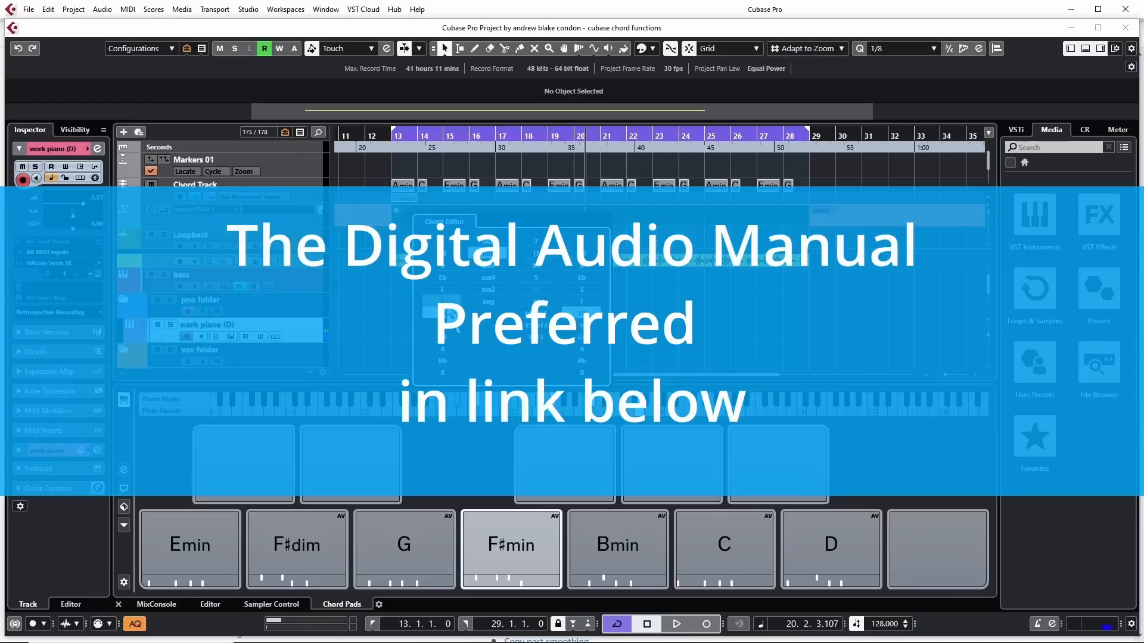
pyautogui.click(446, 302)
pyautogui.click(448, 330)
pyautogui.click(448, 338)
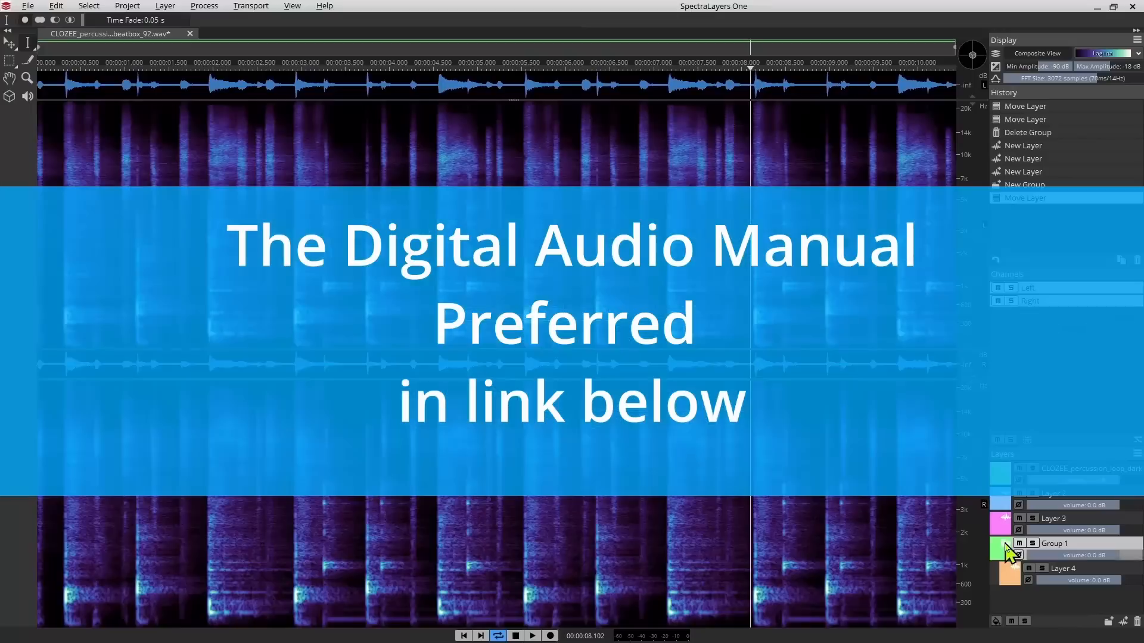
pyautogui.click(1108, 569)
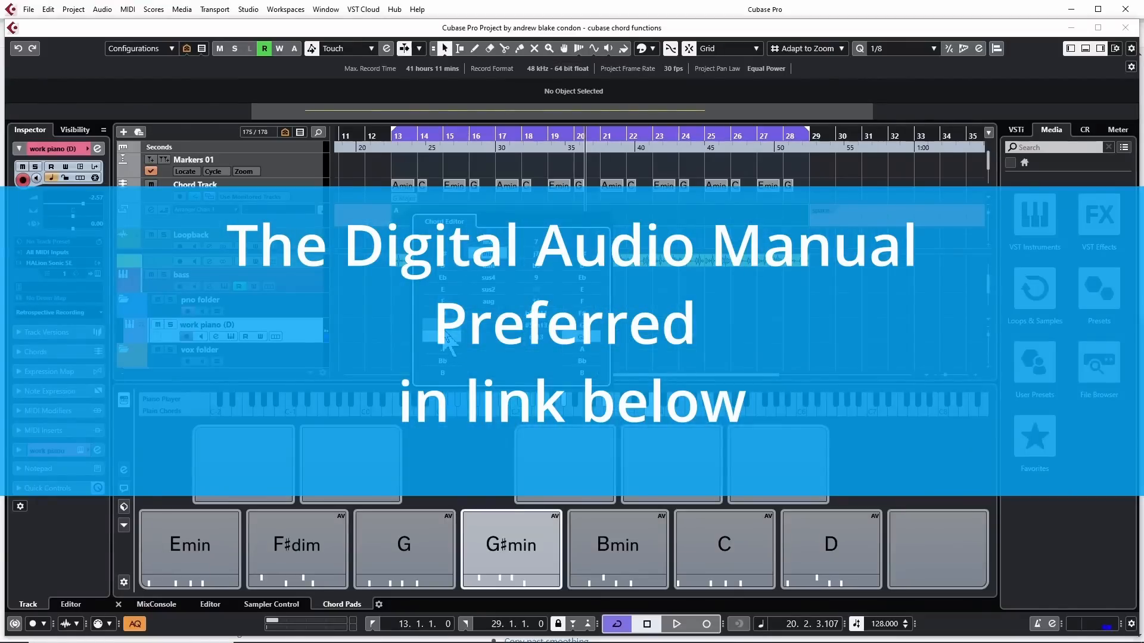
pyautogui.click(444, 329)
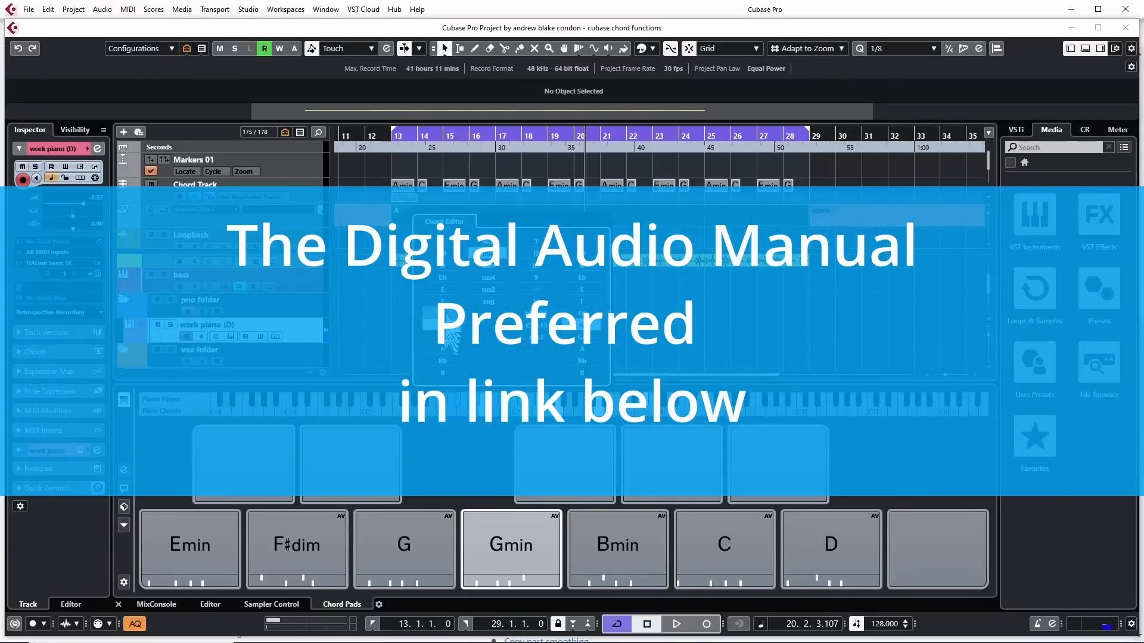
pyautogui.click(446, 315)
pyautogui.click(446, 303)
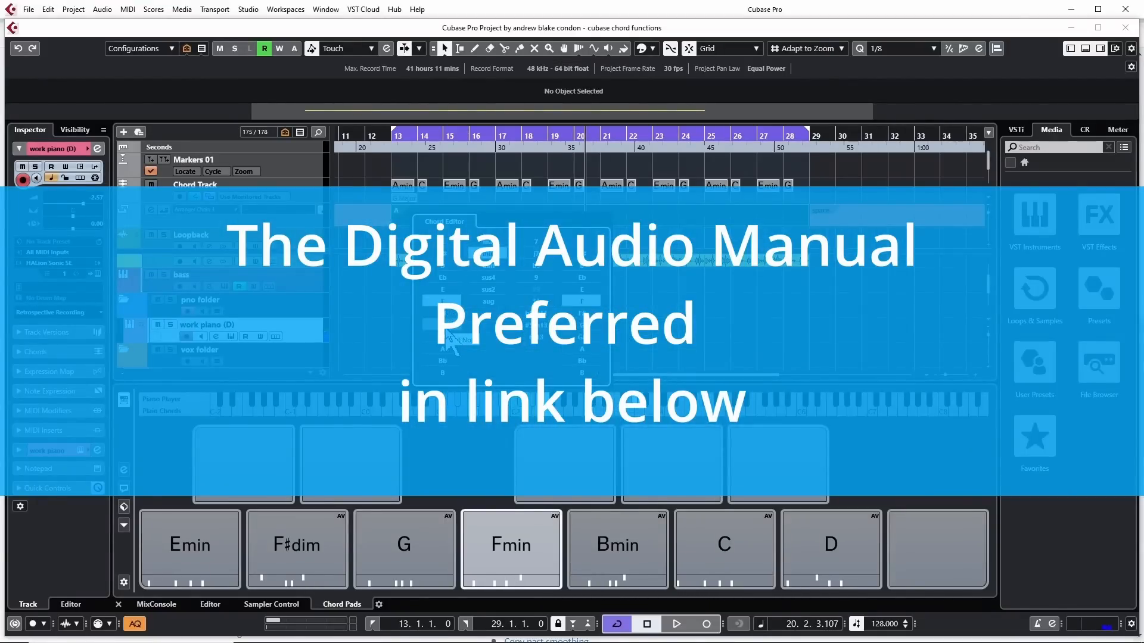
pyautogui.click(447, 325)
pyautogui.click(448, 337)
pyautogui.click(448, 349)
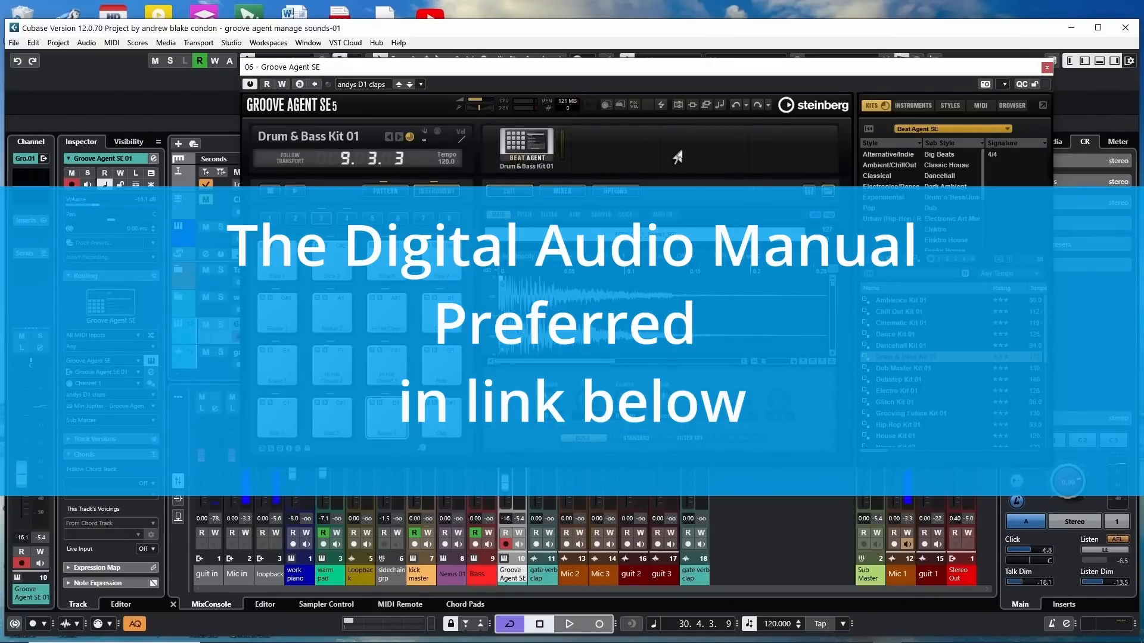
pyautogui.moveTo(516, 73); pyautogui.dragTo(436, 70)
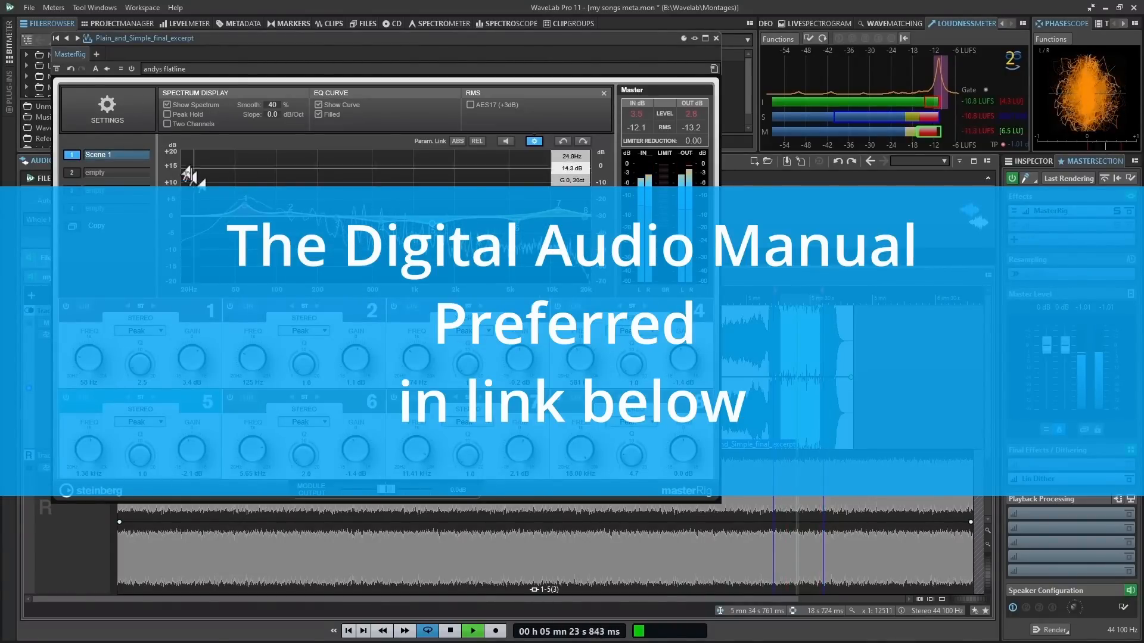
pyautogui.rightClick(753, 524)
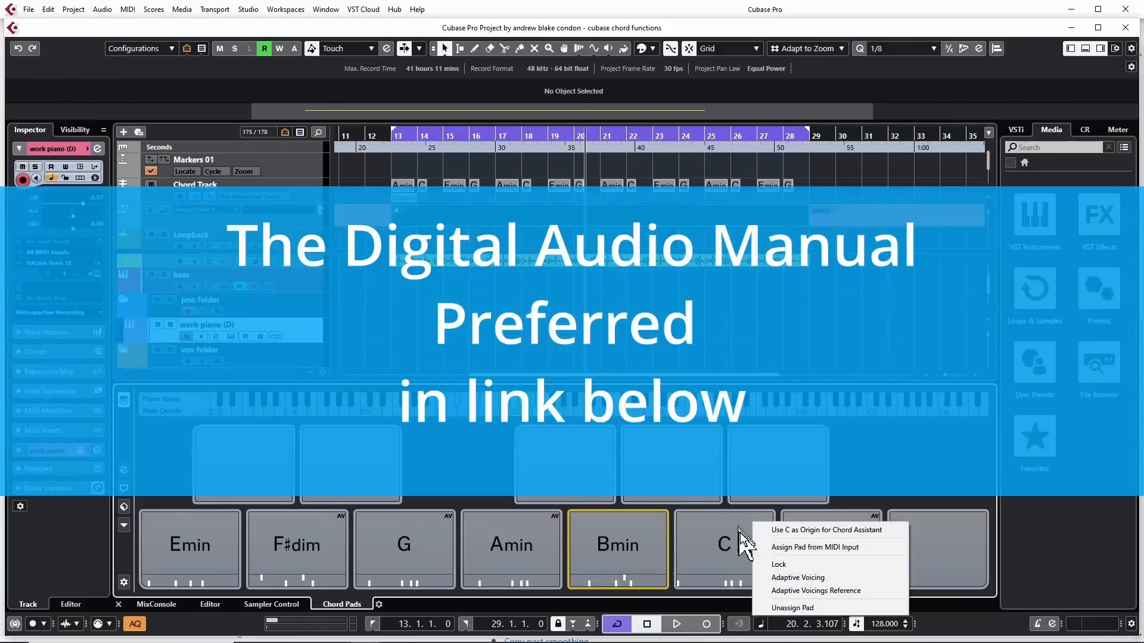
pyautogui.click(780, 564)
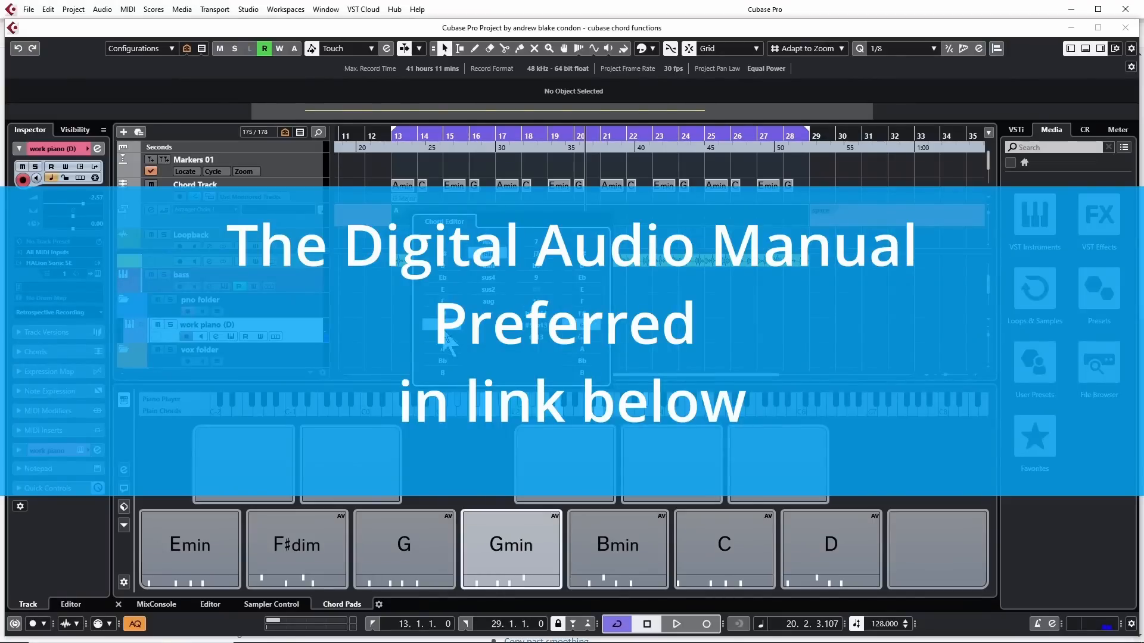
# Step: Try different root notes, including F, for the minor chord on the fourth chord pad
pyautogui.click(446, 315)
pyautogui.click(446, 303)
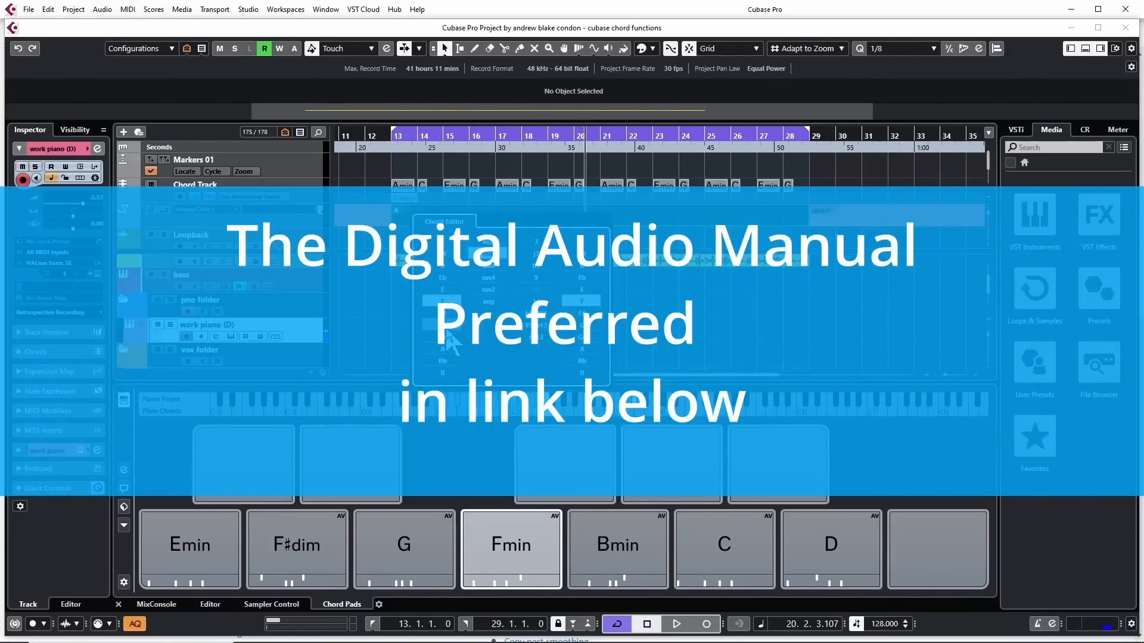
pyautogui.click(446, 327)
pyautogui.click(447, 338)
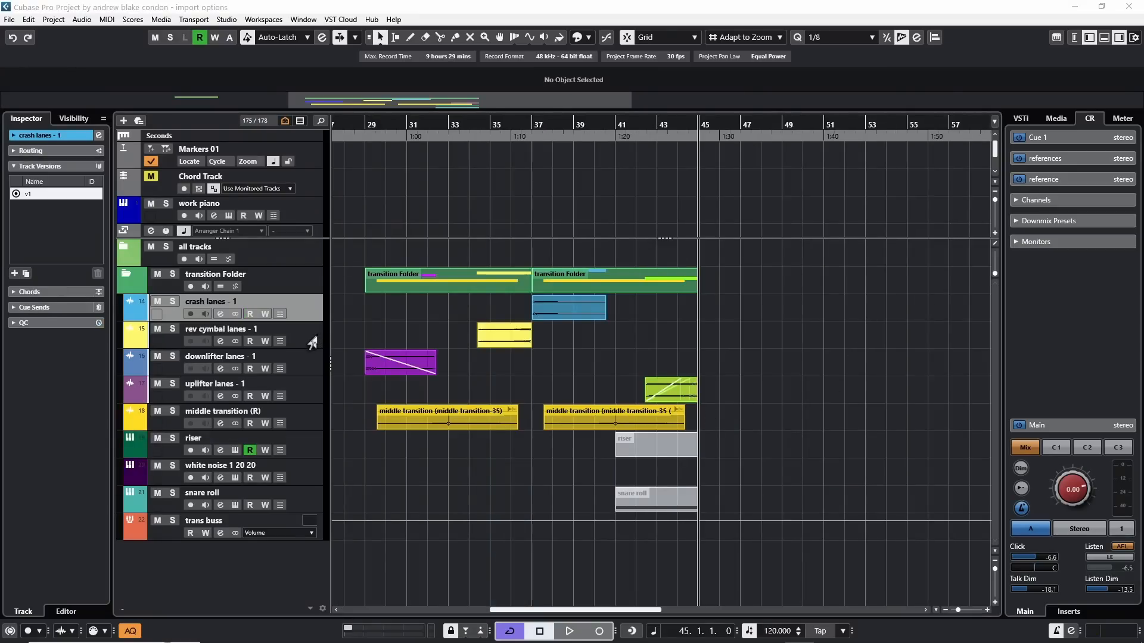
# Step: Activate the Lane 7 take on the downlifter lanes track with the Comp tool, and collapse the open downlifter and rev cymbal lanes
pyautogui.click(280, 370)
pyautogui.scroll(-3, 327, 414)
pyautogui.rightClick(554, 492)
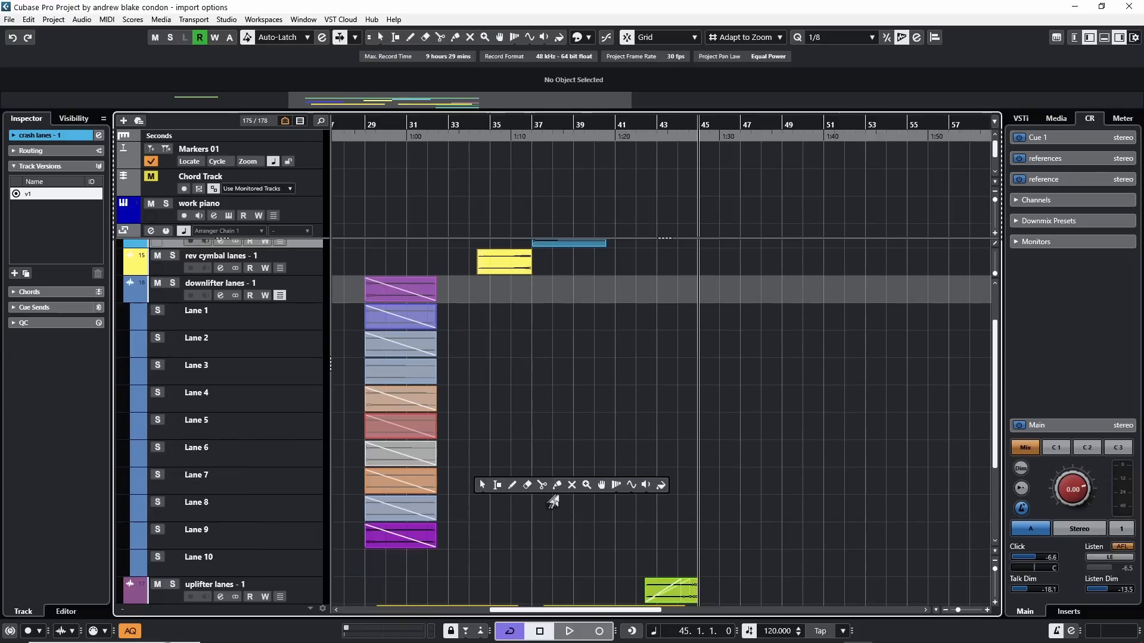
pyautogui.click(601, 485)
pyautogui.click(385, 480)
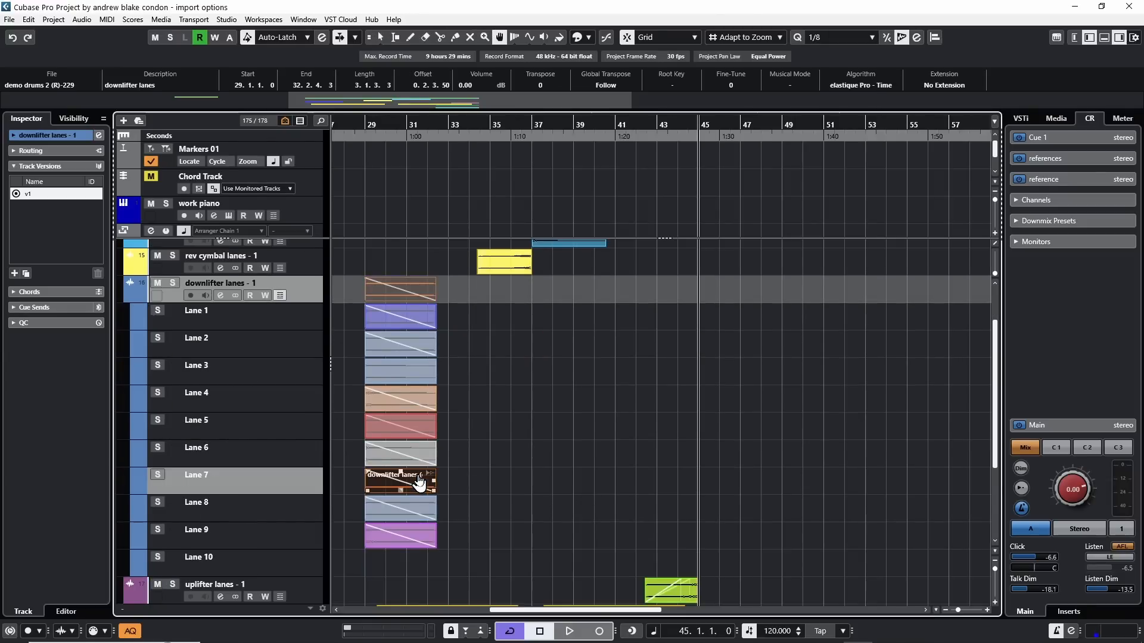
pyautogui.click(279, 295)
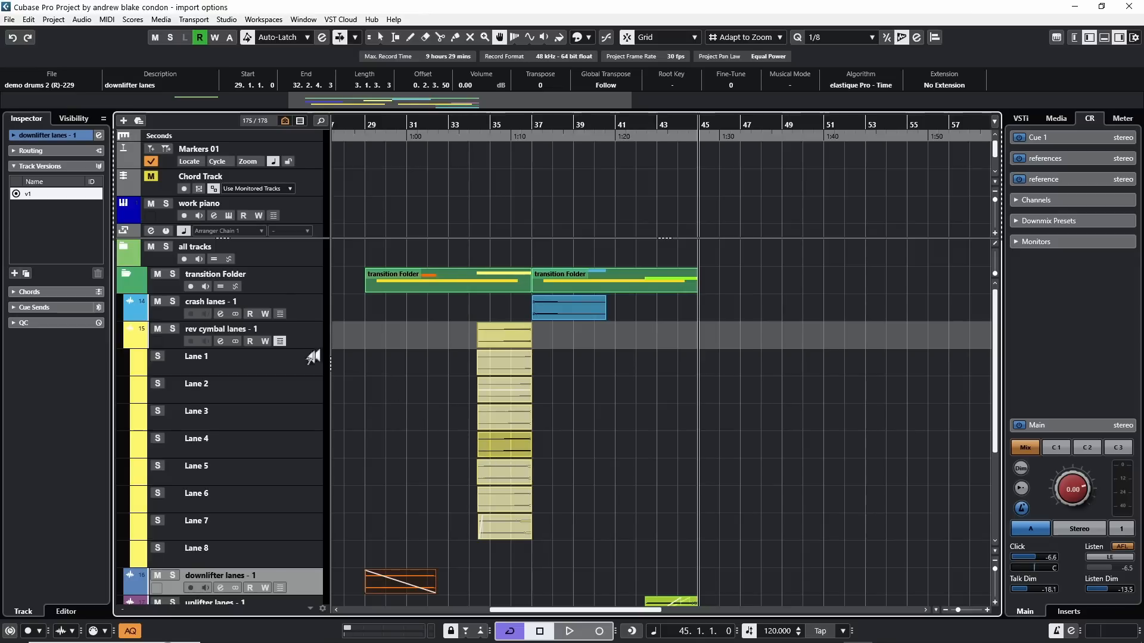
pyautogui.click(281, 341)
# Step: Place the cursor at bar 45 and open the 16 bars T120 track archive for import
pyautogui.click(699, 122)
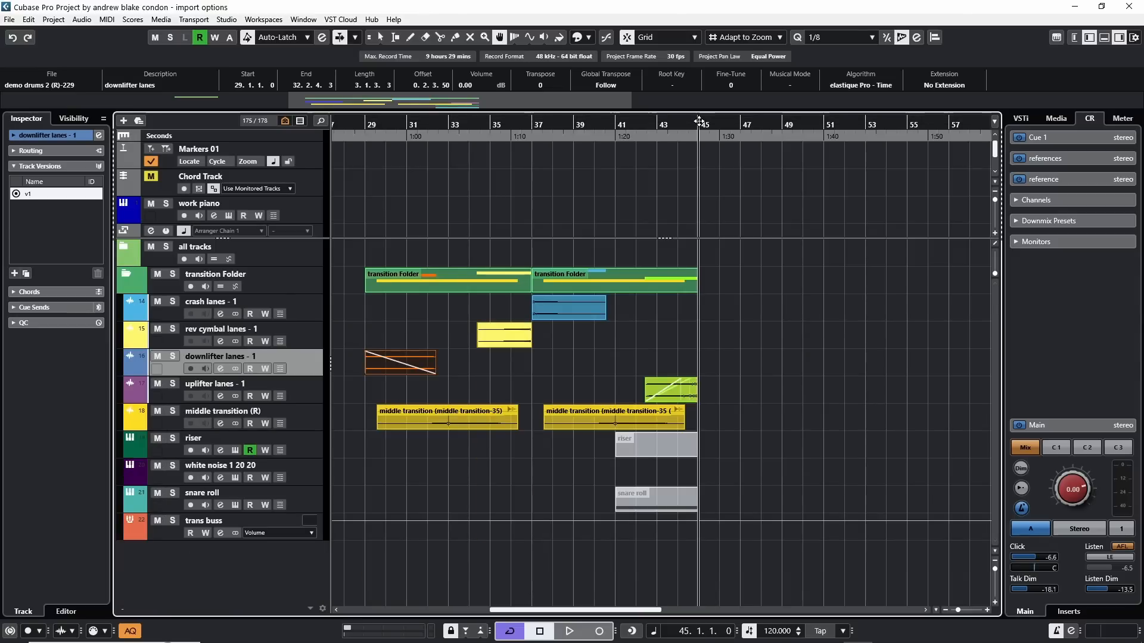
pyautogui.click(9, 19)
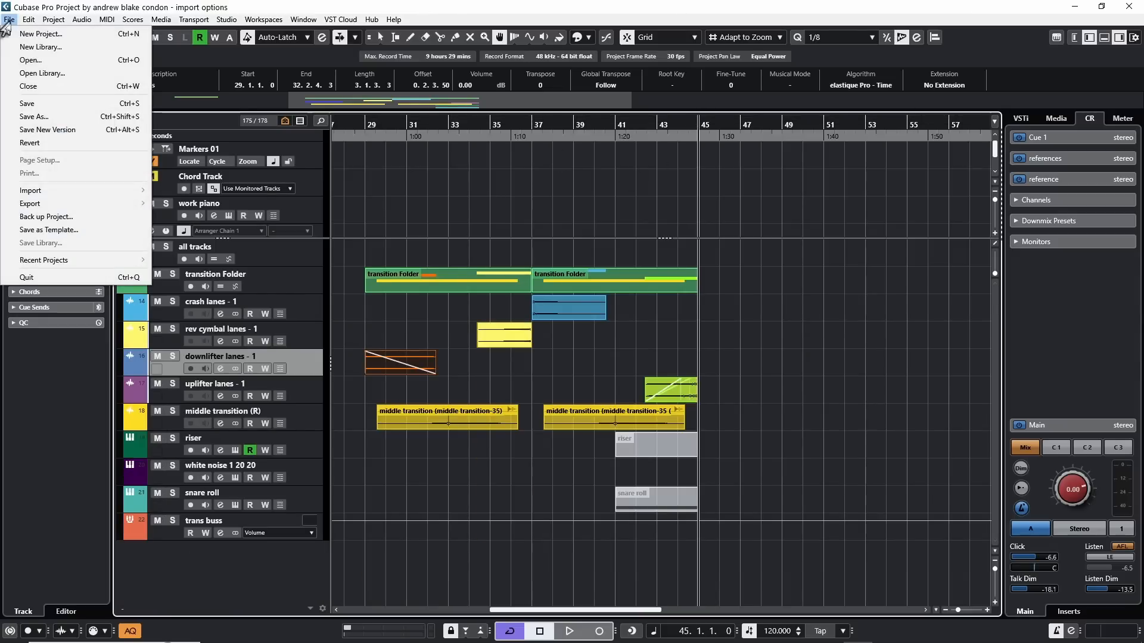
pyautogui.moveTo(57, 192)
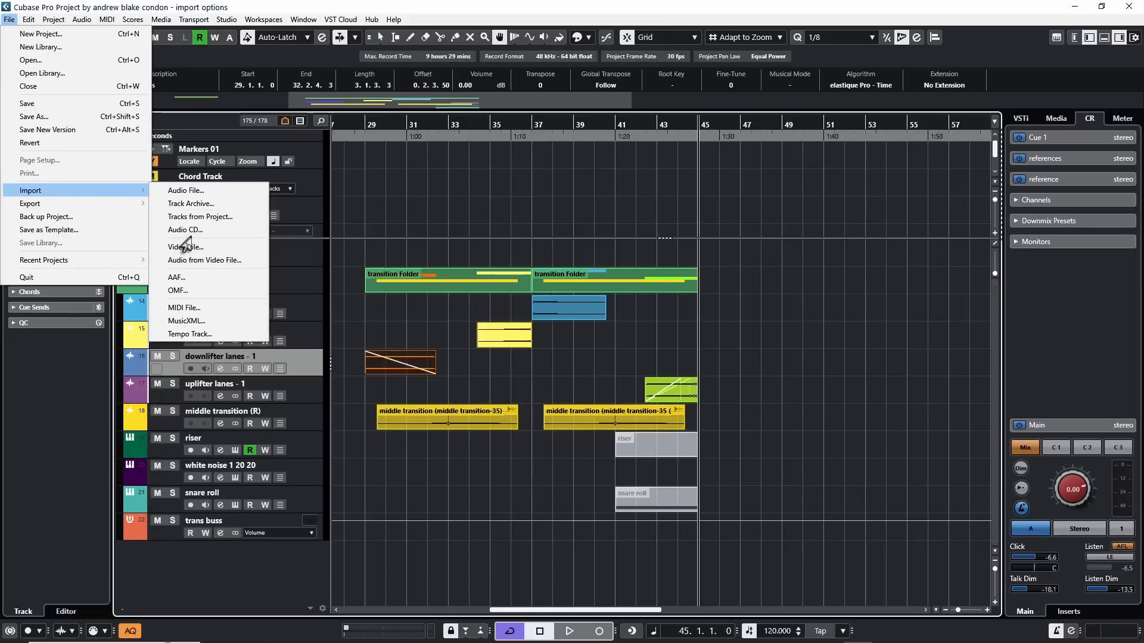
pyautogui.click(191, 204)
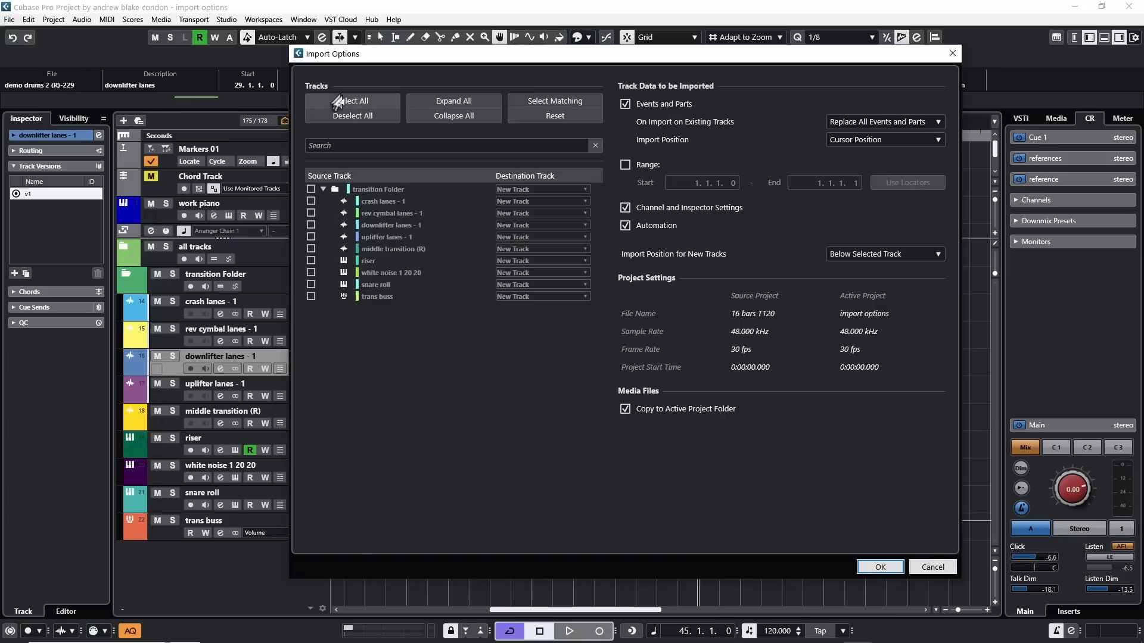
# Step: Assign all source tracks to their matching destination tracks and import them with Add Events and Parts at the cursor position
pyautogui.click(540, 104)
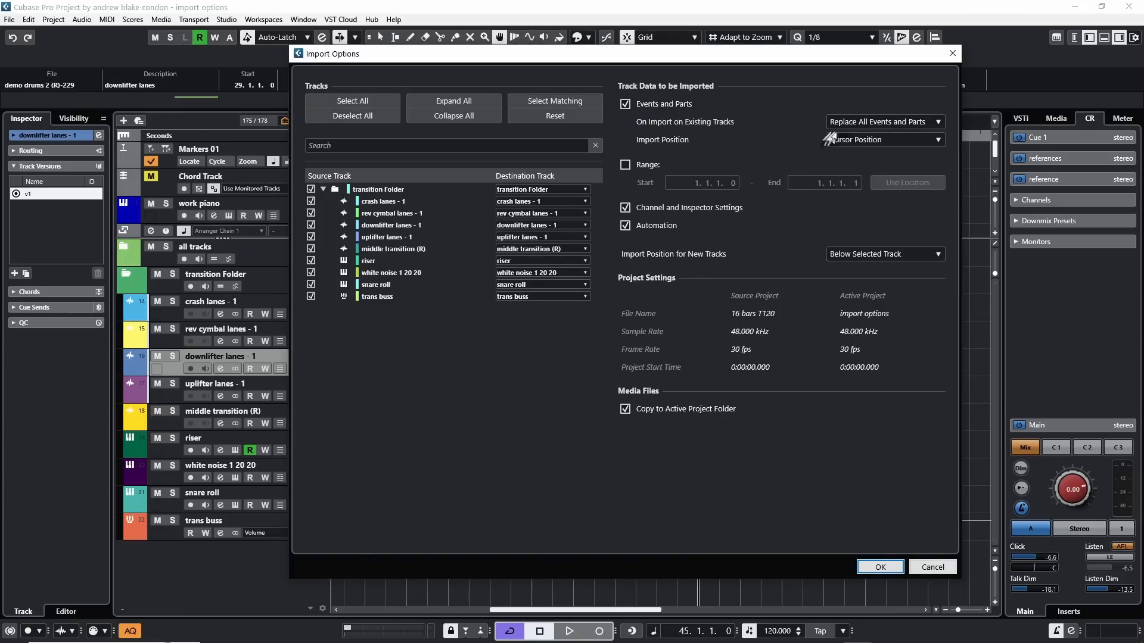
pyautogui.click(929, 122)
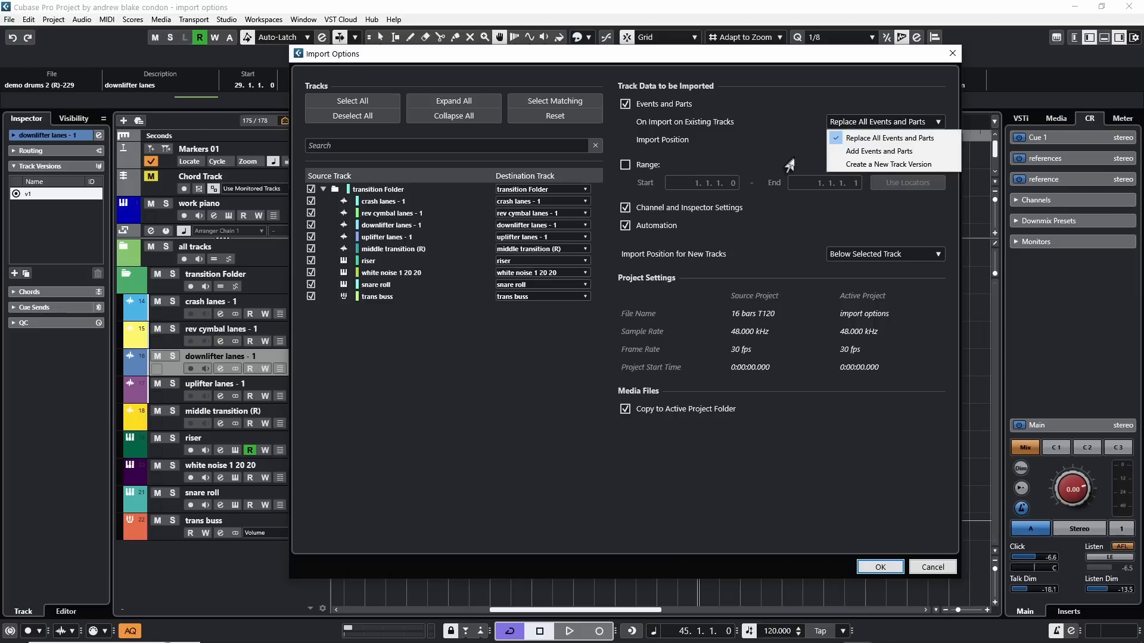
pyautogui.click(879, 151)
pyautogui.click(876, 568)
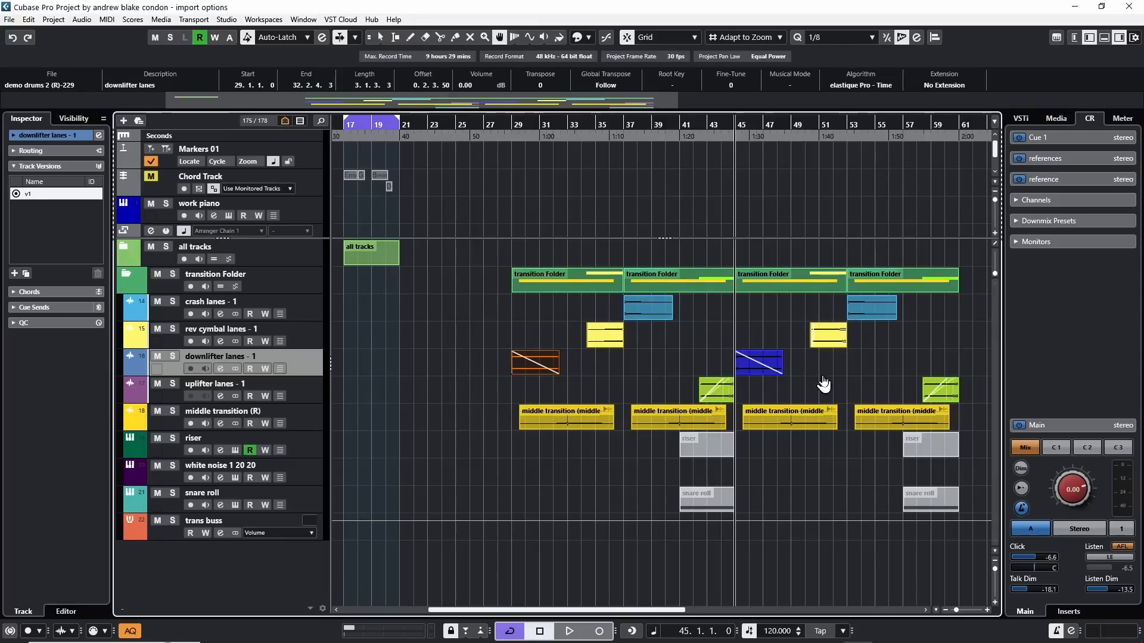
# Step: Show the downlifter track's lanes and compare the active takes of the existing and newly imported events
pyautogui.click(278, 368)
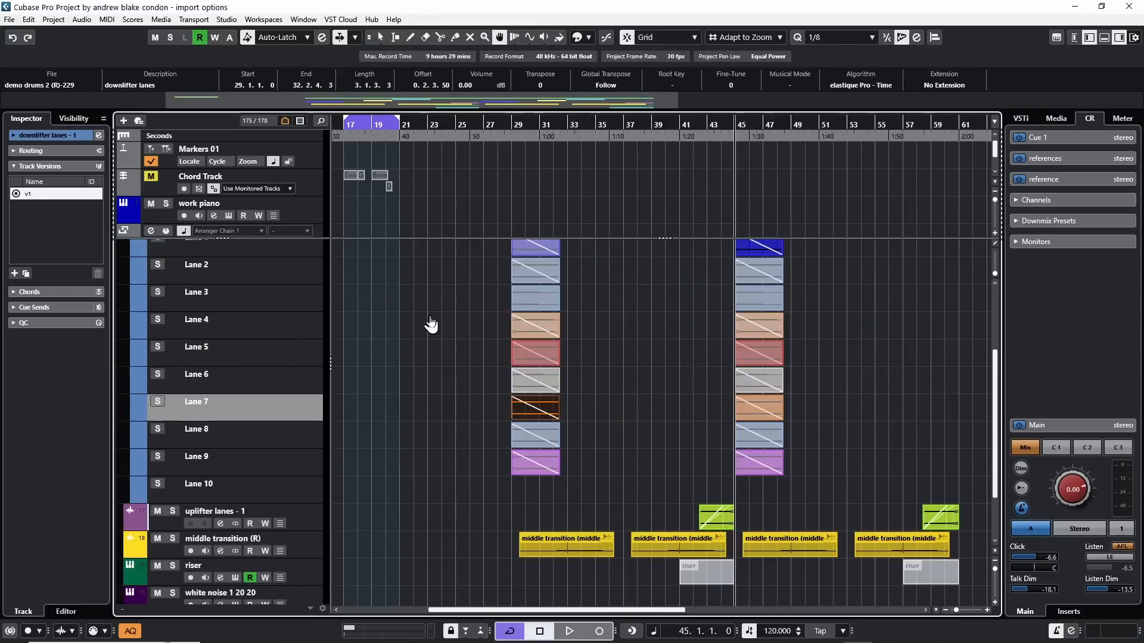
pyautogui.click(533, 406)
pyautogui.scroll(2, 685, 310)
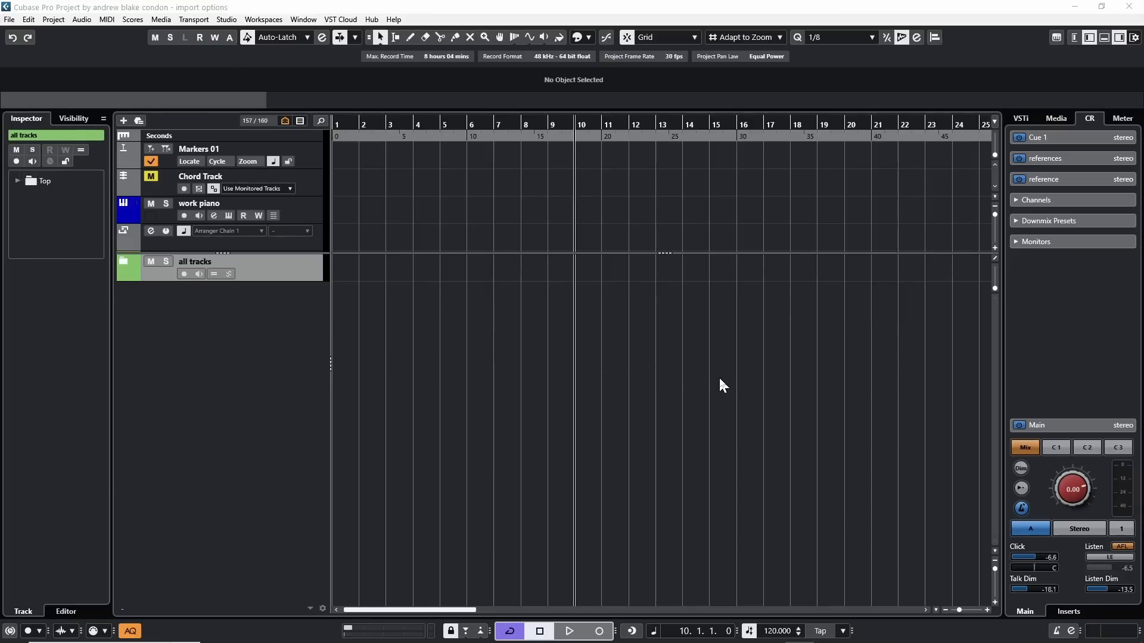
# Step: Open the basic bass synth drum track archive for import and select all its source tracks
pyautogui.click(9, 19)
pyautogui.moveTo(51, 197)
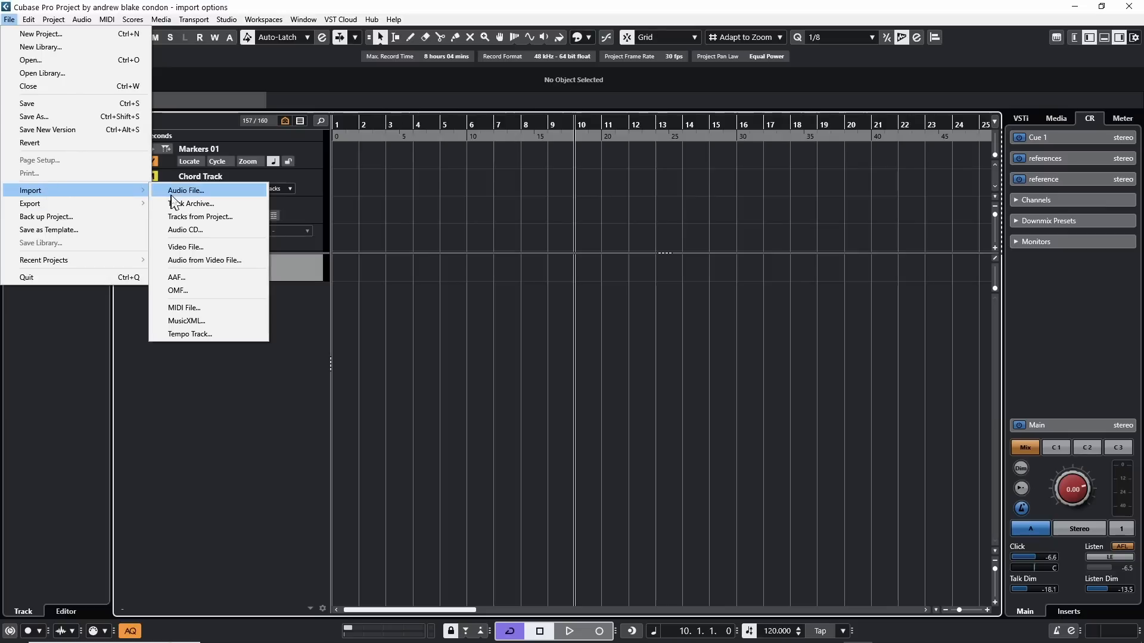
pyautogui.click(208, 205)
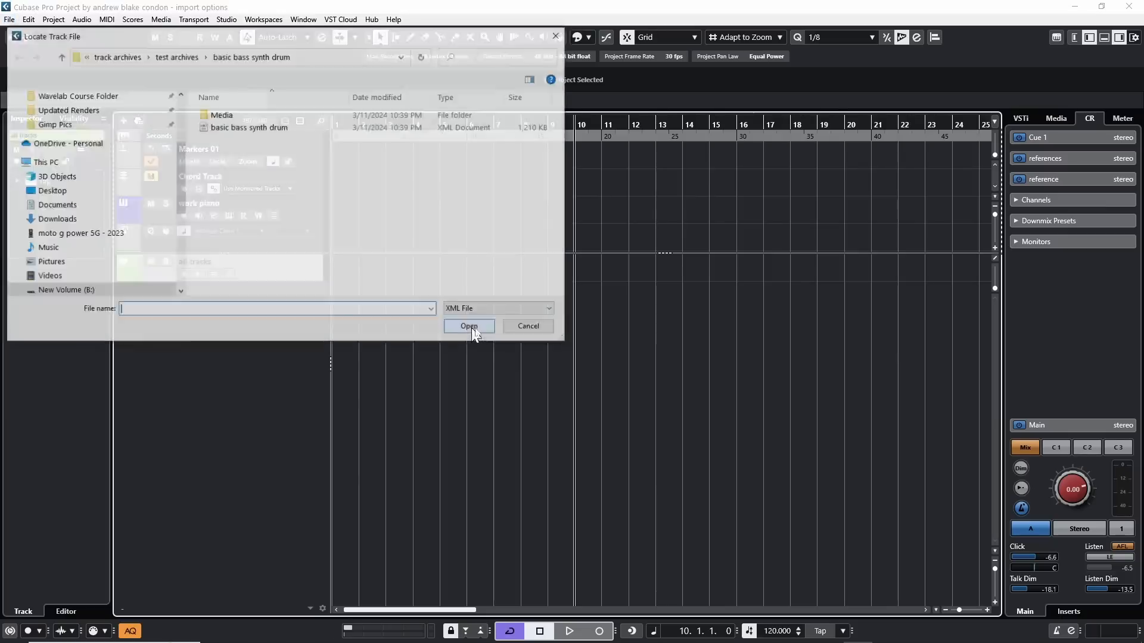
pyautogui.doubleClick(247, 128)
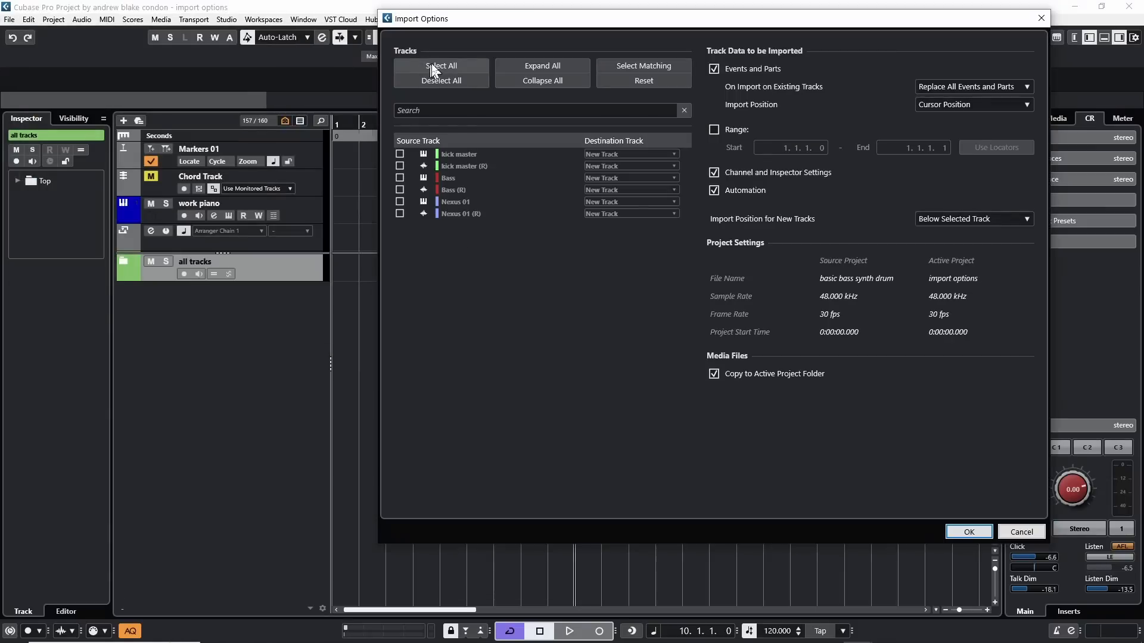
pyautogui.click(432, 63)
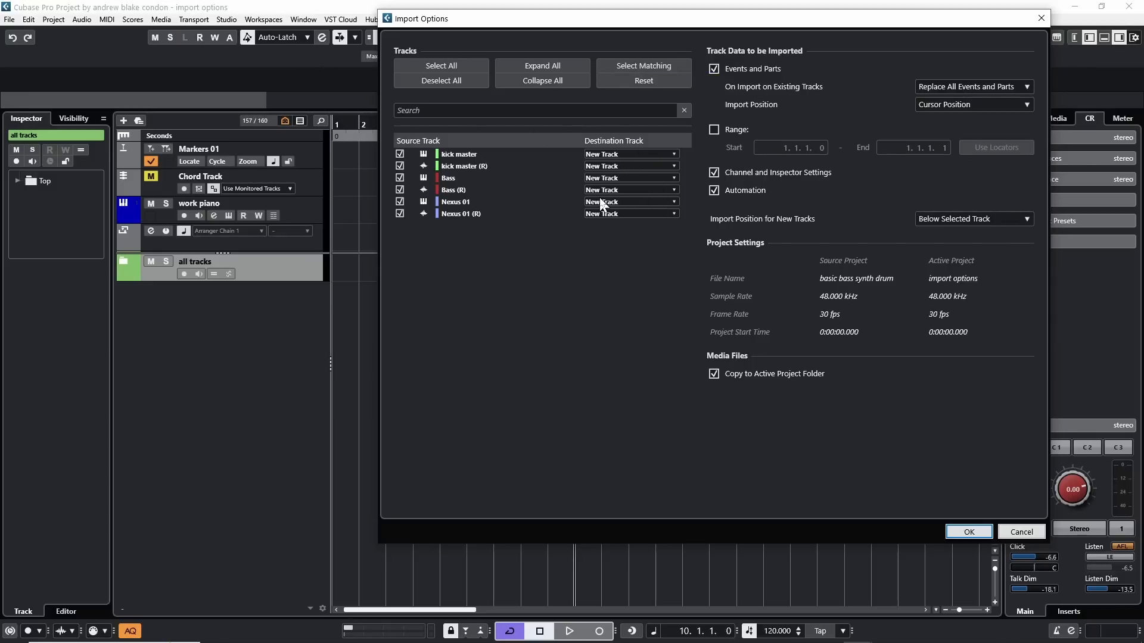
# Step: Check the import choices for existing tracks, and import the selected source tracks as new tracks at the cursor position
pyautogui.click(963, 87)
pyautogui.click(872, 76)
pyautogui.click(969, 531)
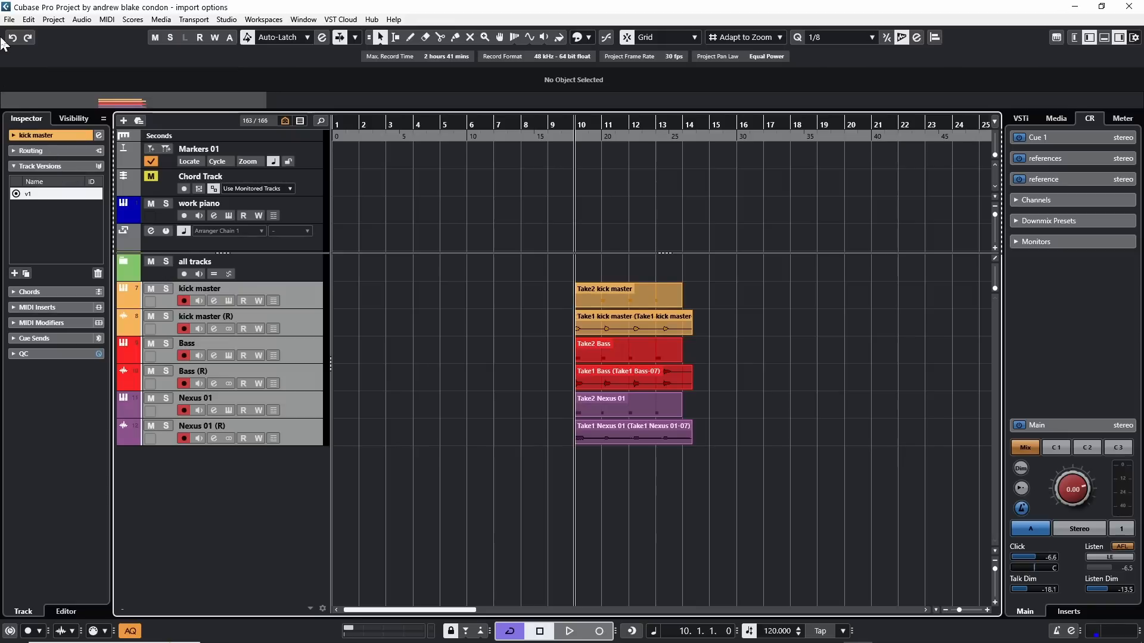
# Step: Import the basic bass synth drum archive again onto its matching destination tracks with Add Events and Parts at the cursor position
pyautogui.click(9, 19)
pyautogui.moveTo(89, 199)
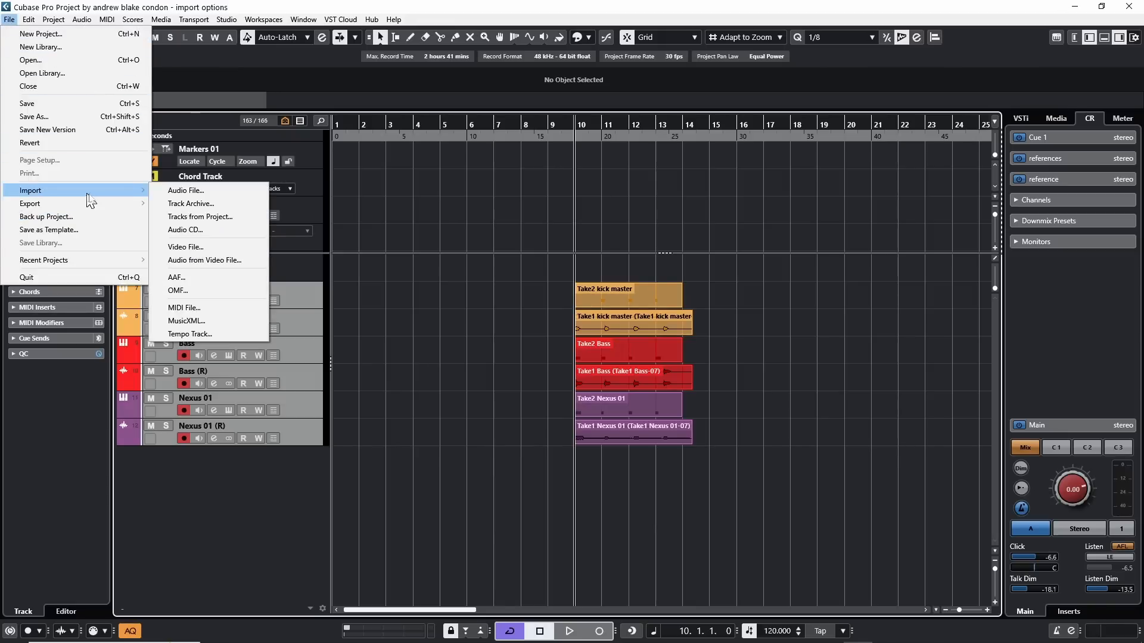
pyautogui.click(197, 206)
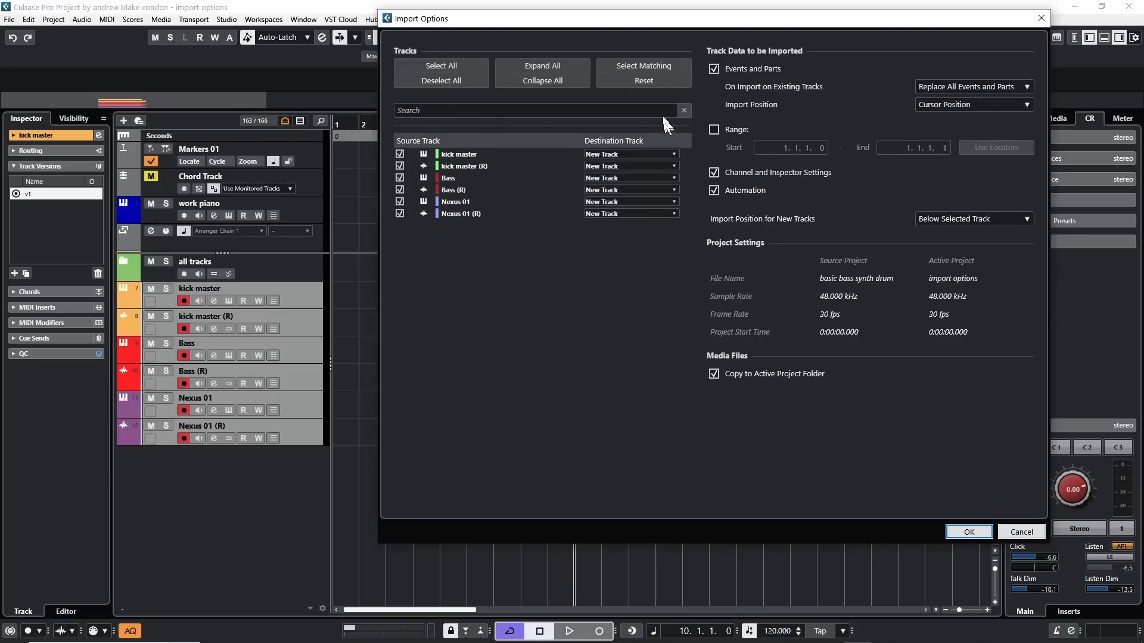
pyautogui.click(639, 64)
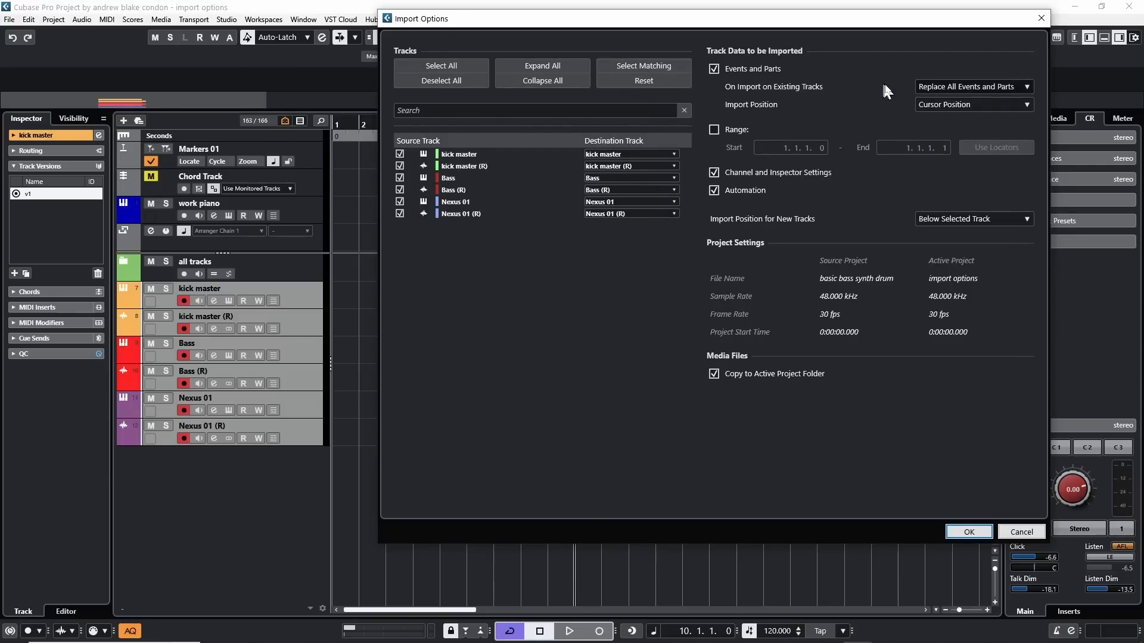
pyautogui.click(962, 87)
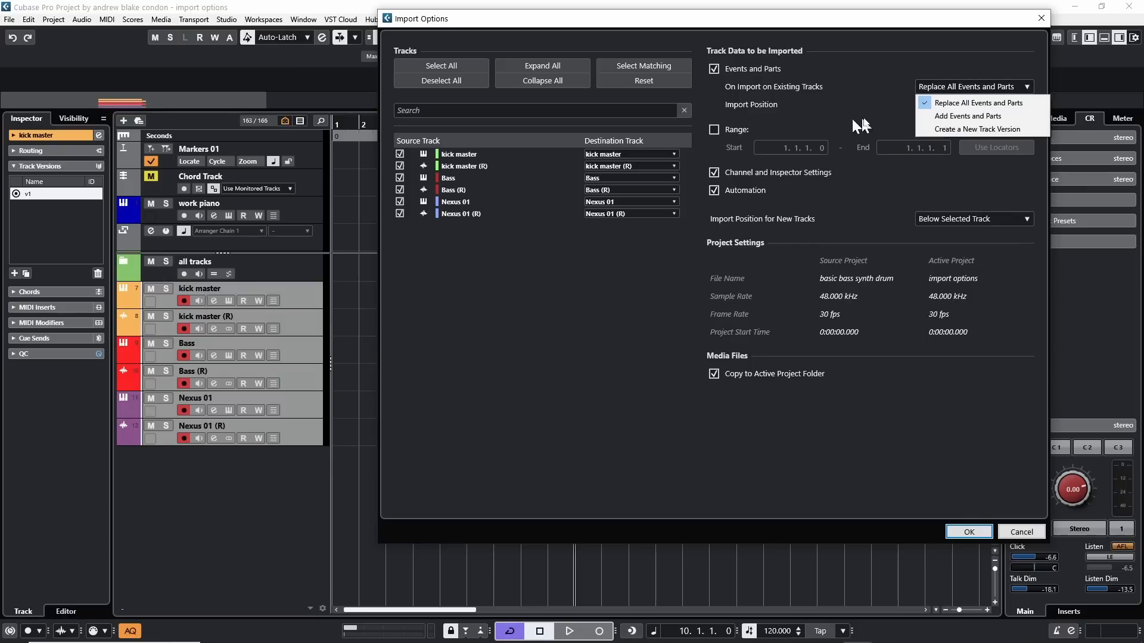
pyautogui.click(949, 117)
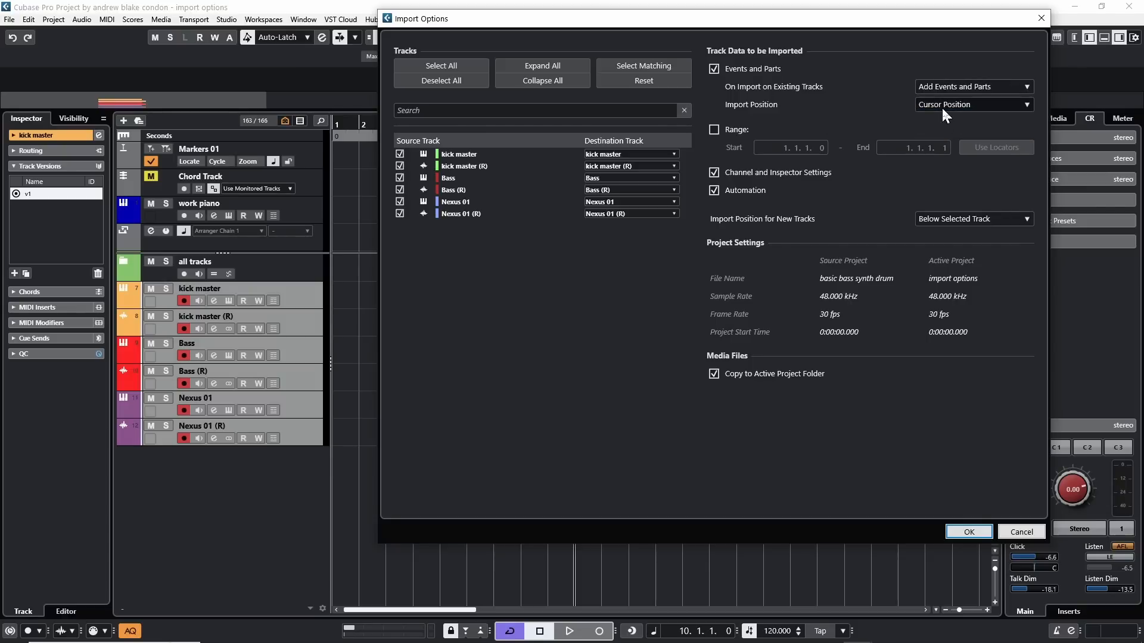
pyautogui.click(961, 534)
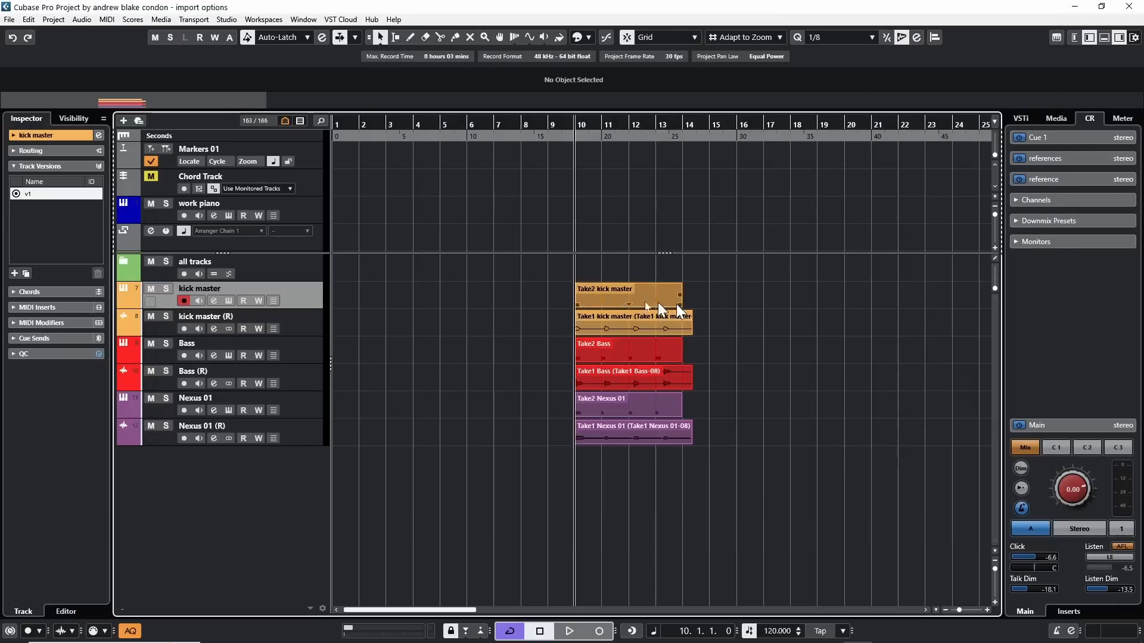
# Step: Move the front Take2 kick master part to bar 18 to check for an overlapping part beneath, and undo the move
pyautogui.press('Down')
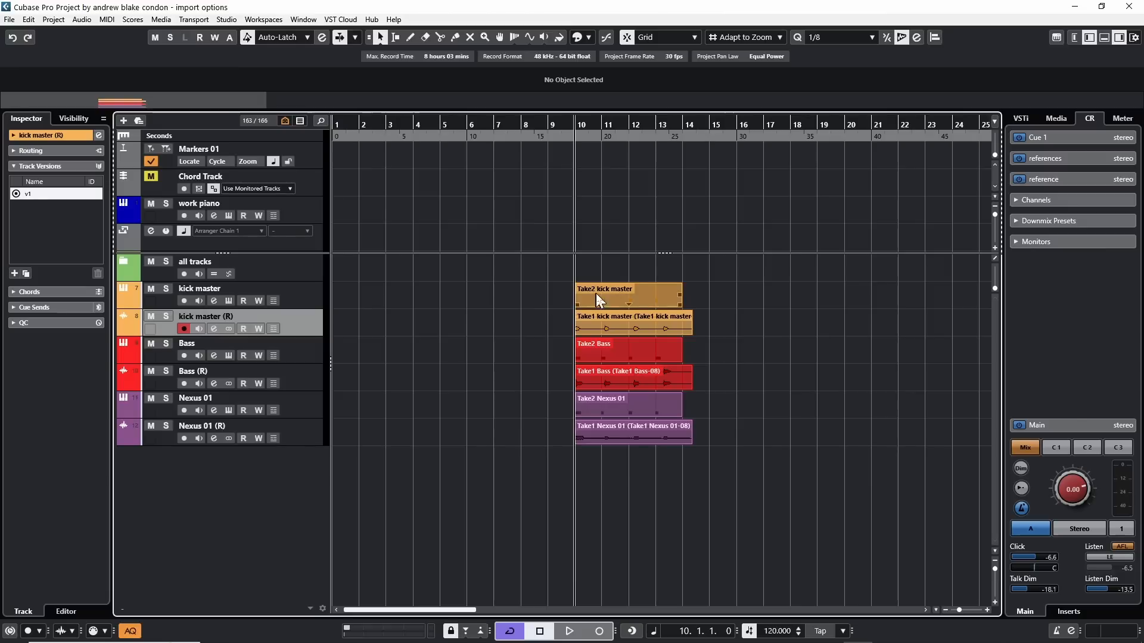
pyautogui.click(619, 301)
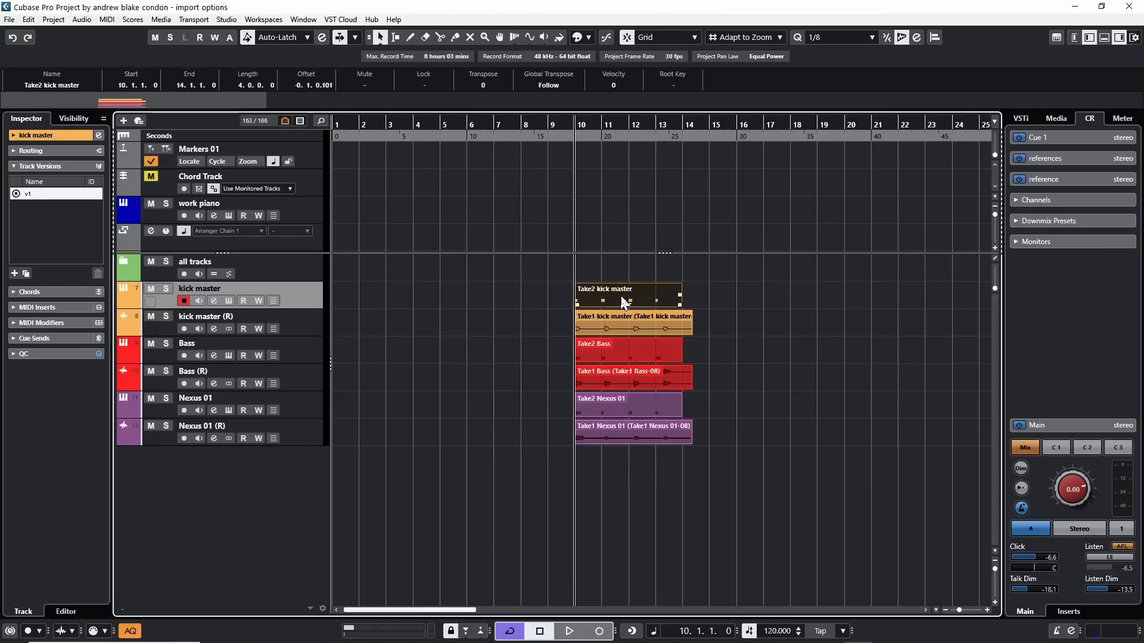
pyautogui.moveTo(622, 301); pyautogui.dragTo(772, 304)
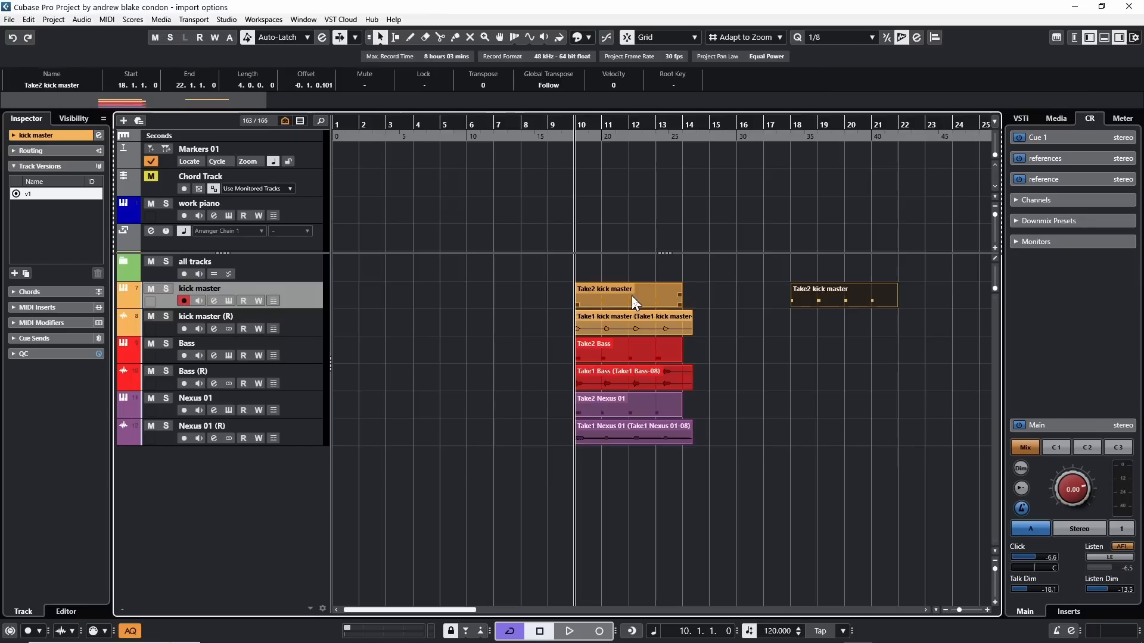
pyautogui.moveTo(631, 296)
pyautogui.mouseDown()
pyautogui.moveTo(511, 293)
pyautogui.moveTo(630, 291)
pyautogui.mouseUp()
pyautogui.hotkey('ctrl', 'z')
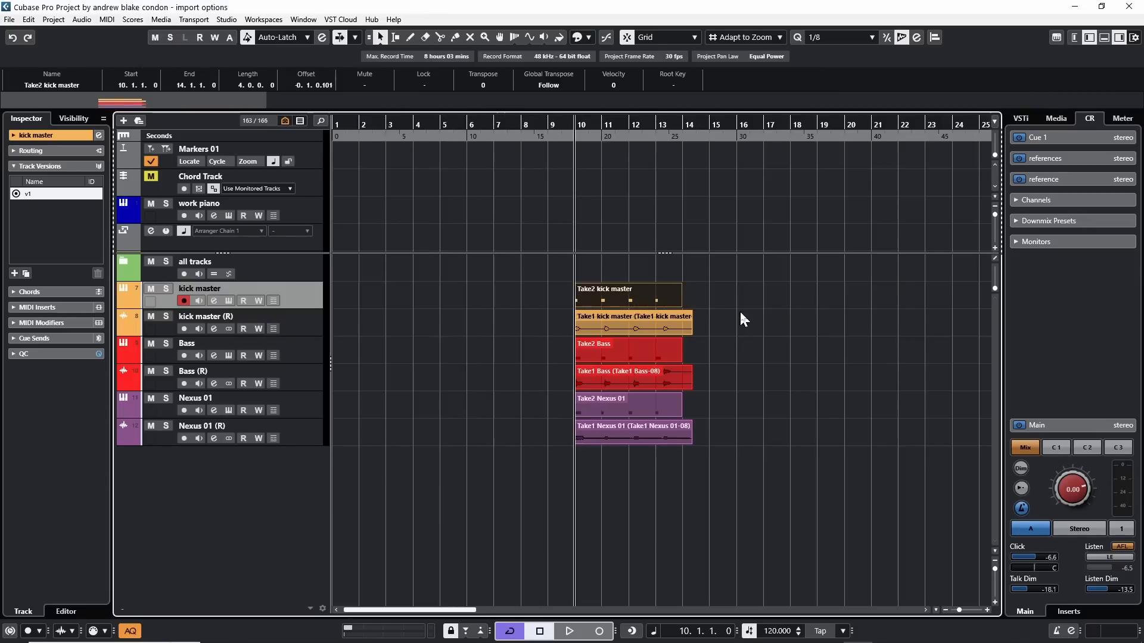
# Step: List the overlapping parts on the kick master track, choose the first Take2 kick master entry, and clear the selection
pyautogui.click(619, 291)
pyautogui.click(629, 307)
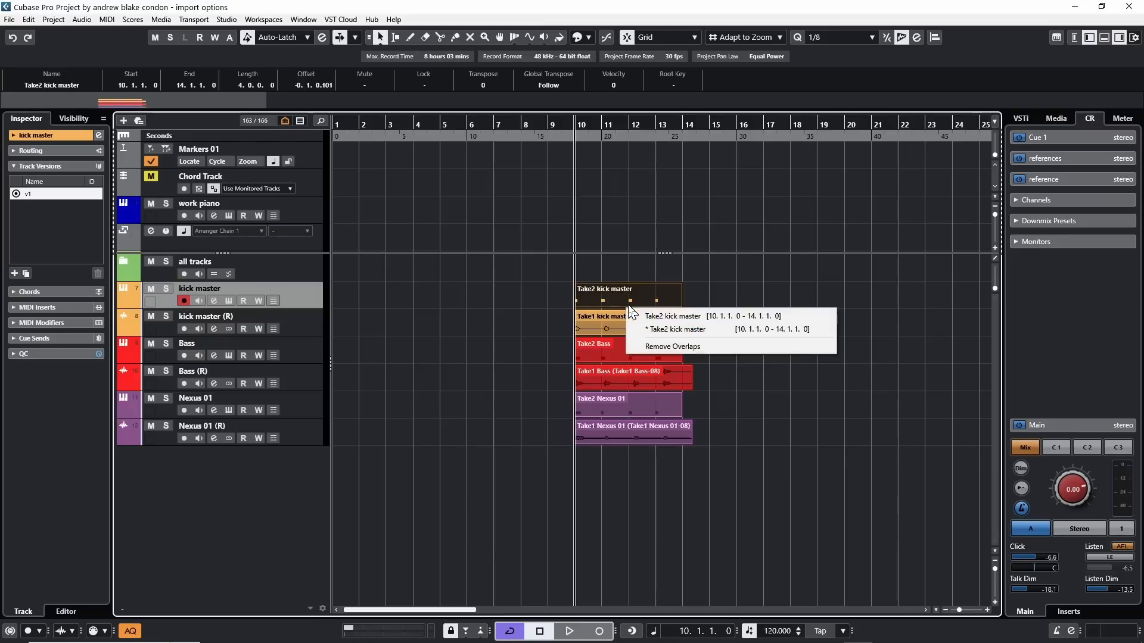
pyautogui.click(706, 320)
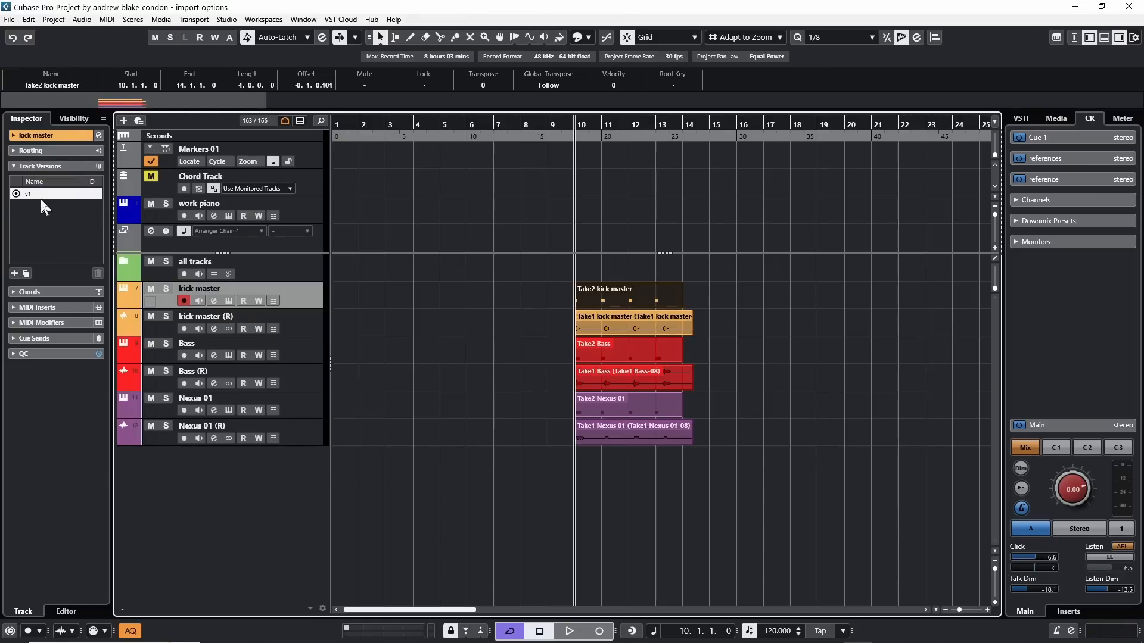
pyautogui.click(502, 357)
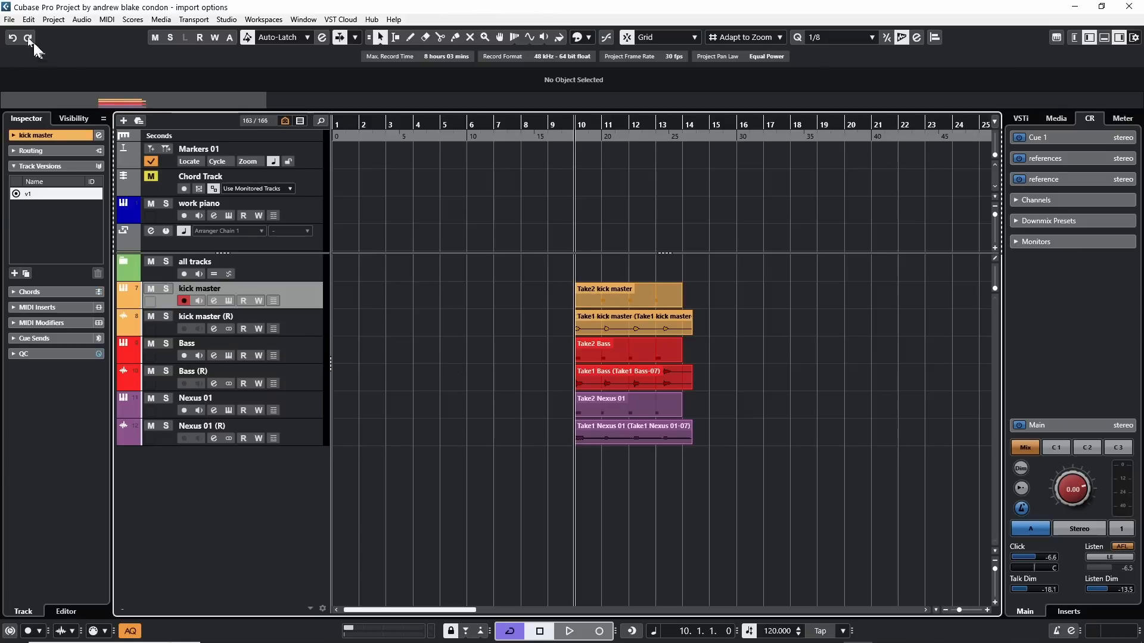
# Step: Reopen the basic bass synth drum track archive for import and select all its source tracks
pyautogui.click(9, 21)
pyautogui.moveTo(126, 191)
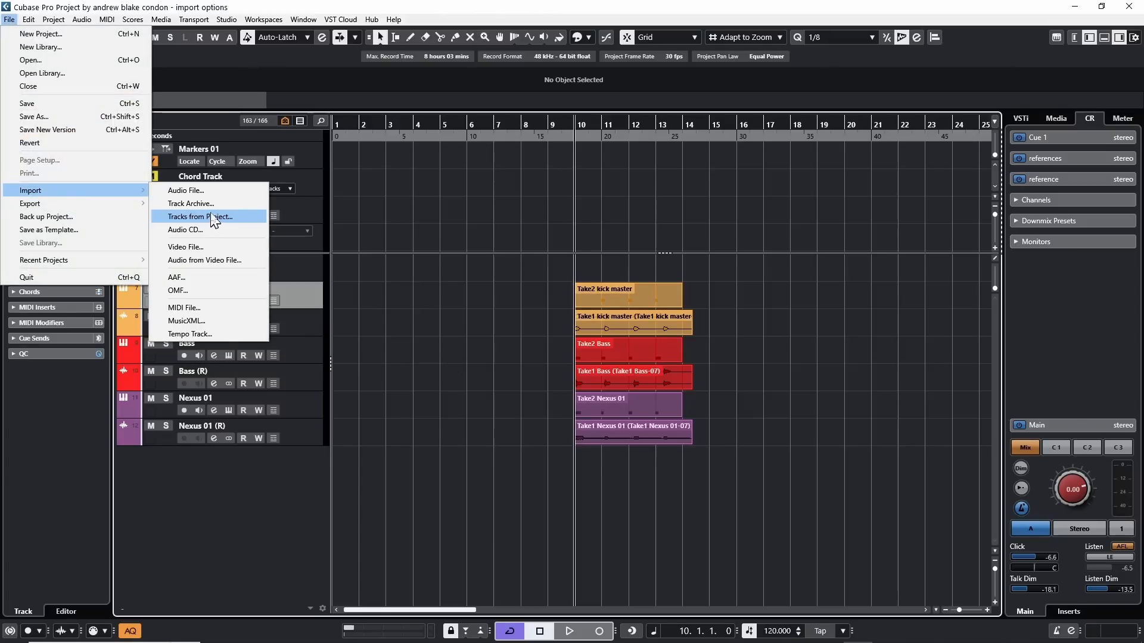
pyautogui.click(220, 204)
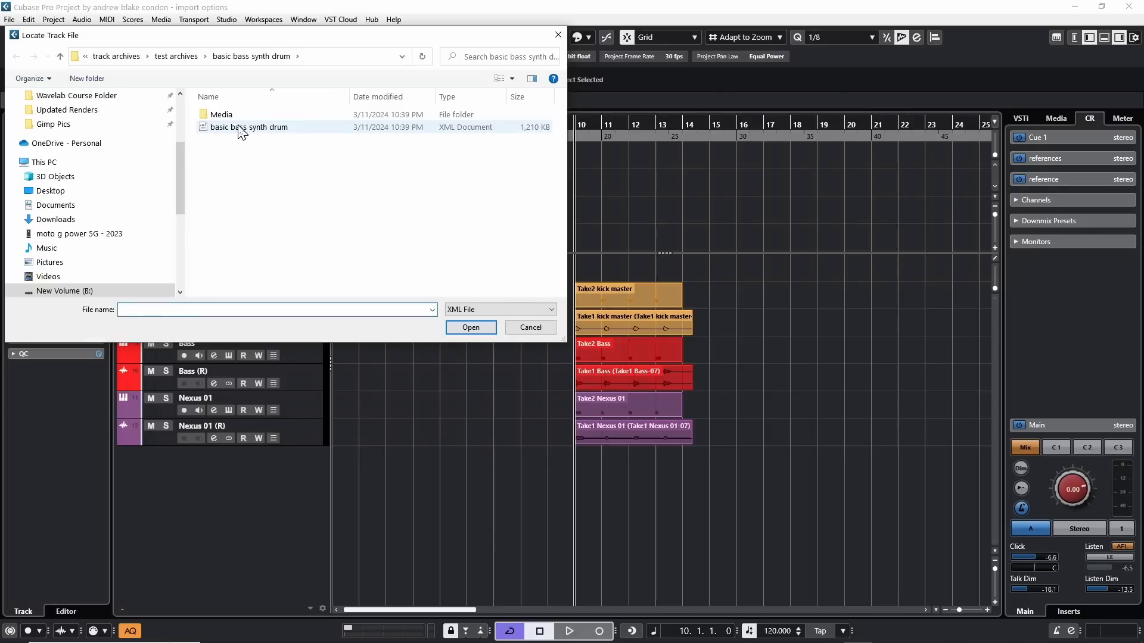
pyautogui.doubleClick(237, 124)
pyautogui.click(429, 63)
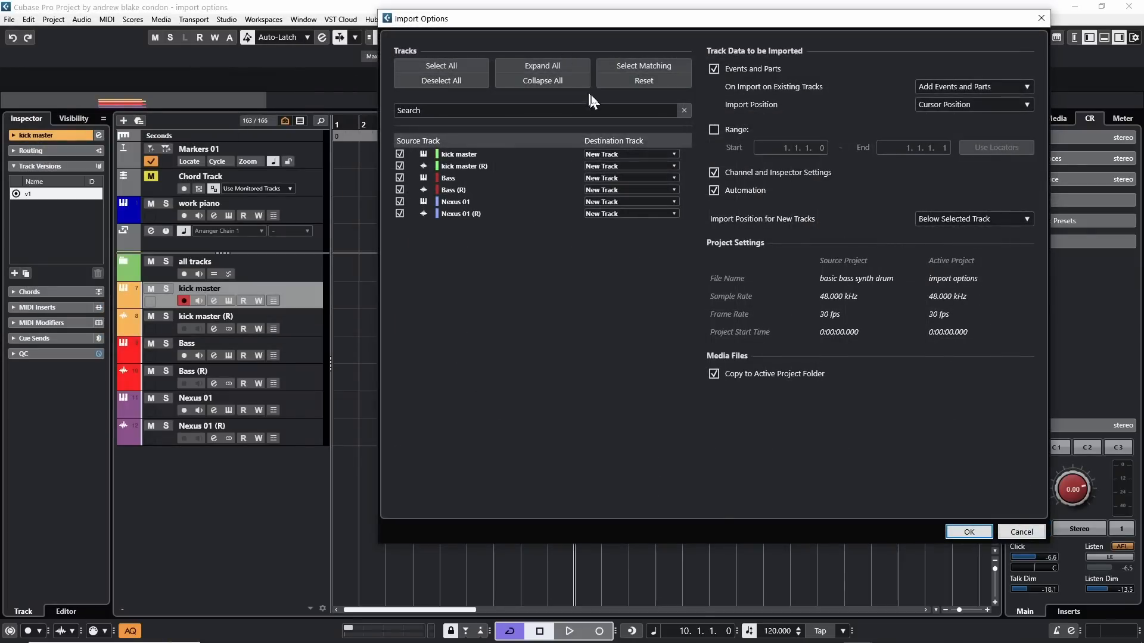
# Step: Import the archive's tracks onto their matching destination tracks at the cursor position with Create a New Track Version
pyautogui.click(646, 70)
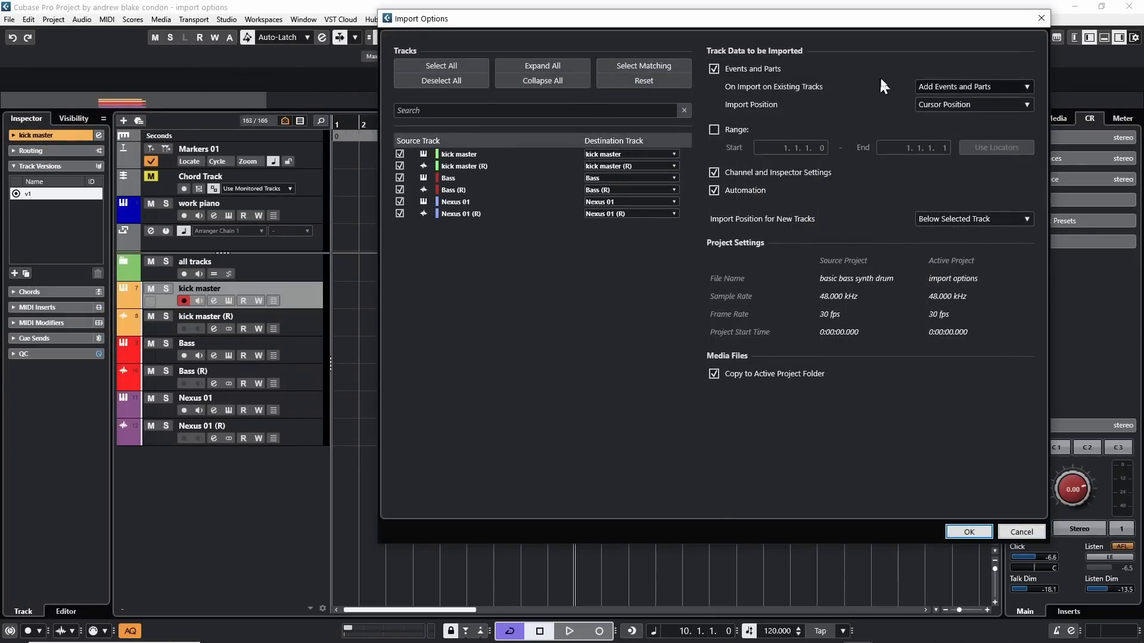
pyautogui.click(942, 87)
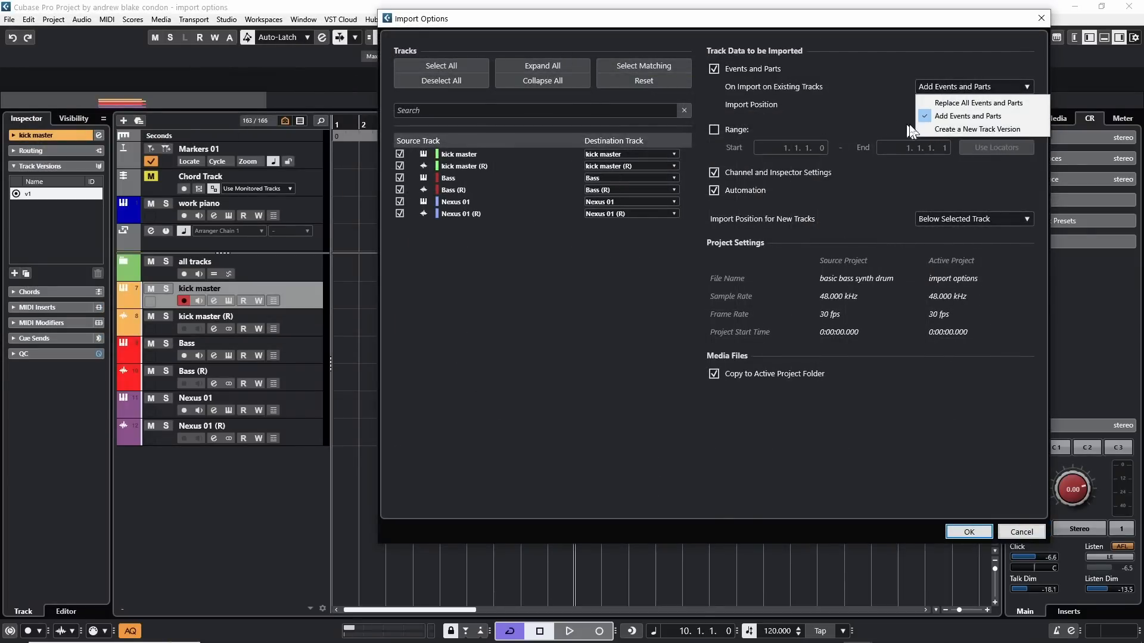
pyautogui.click(949, 128)
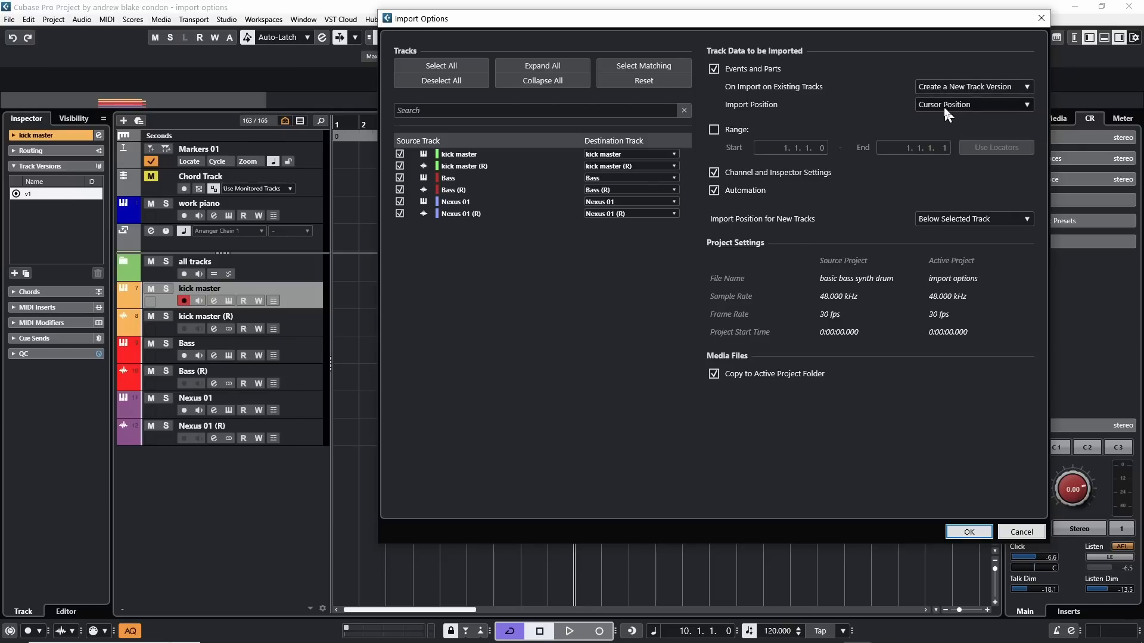
pyautogui.click(968, 531)
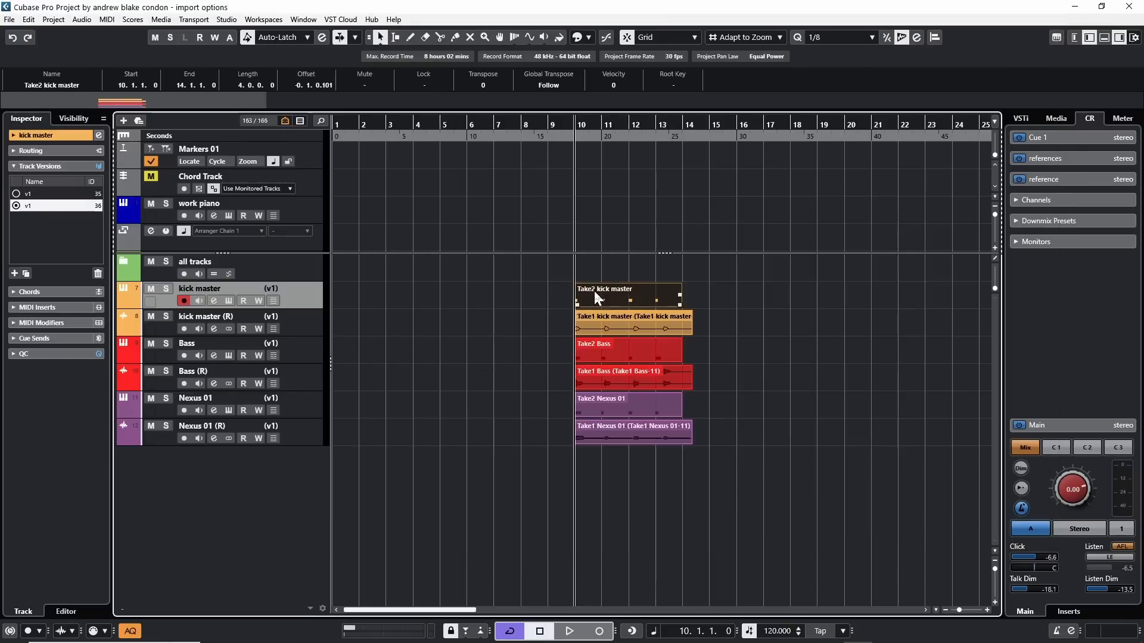
# Step: Compare the two versions of the kick master track, ending on the second, and check the versions of the kick master (R) and Bass tracks
pyautogui.click(615, 323)
pyautogui.click(602, 301)
pyautogui.click(37, 195)
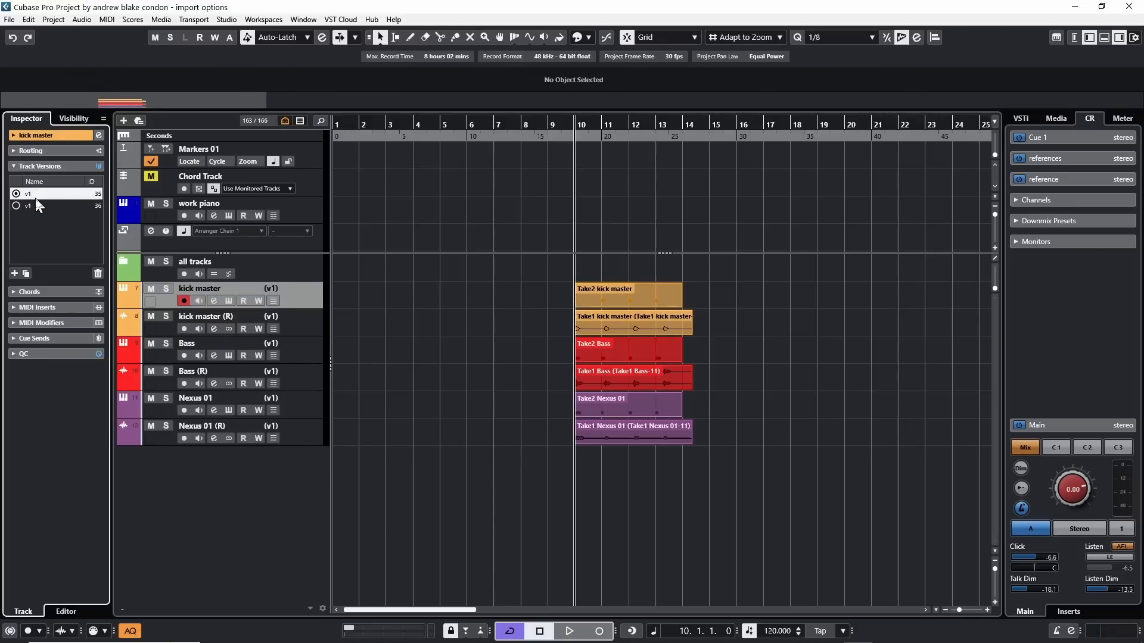
pyautogui.click(39, 206)
pyautogui.click(42, 195)
pyautogui.click(42, 206)
pyautogui.click(590, 321)
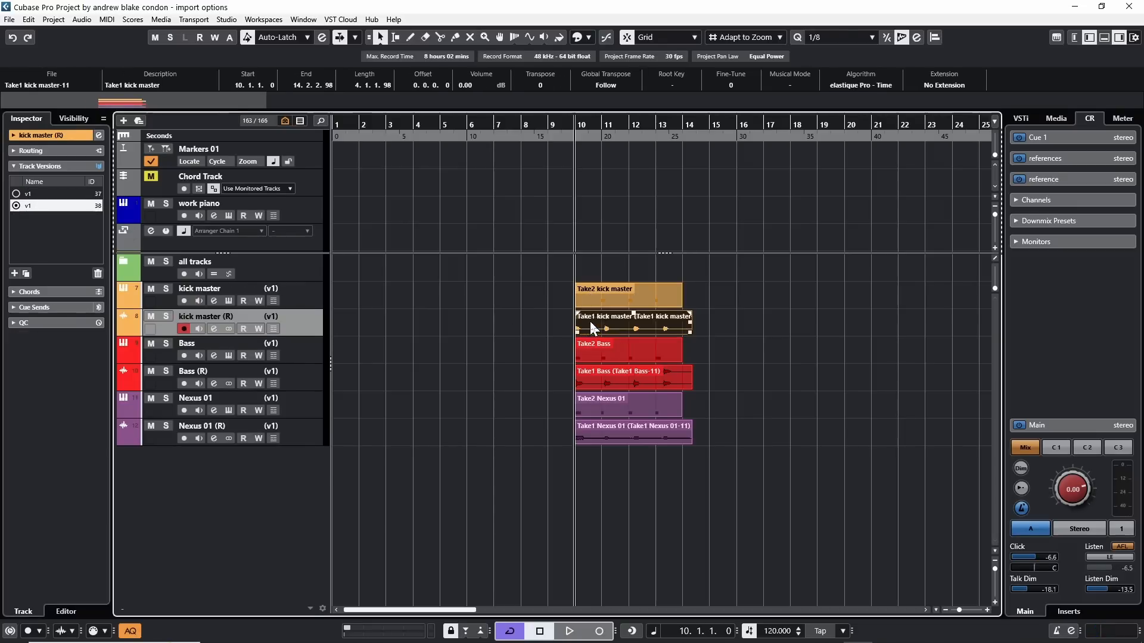
pyautogui.click(595, 344)
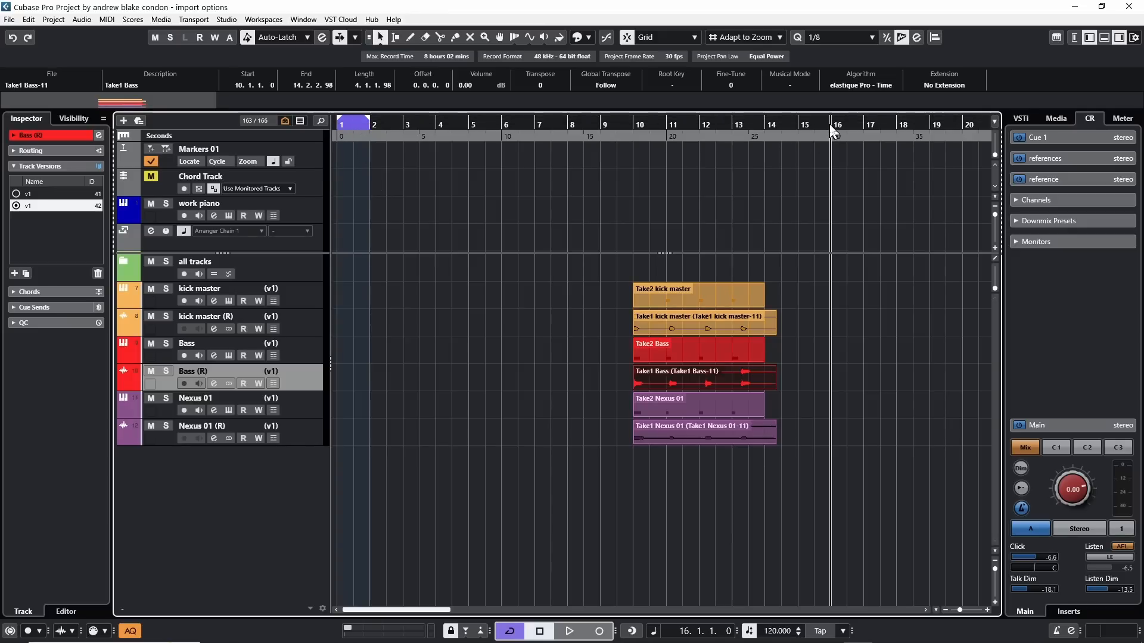
# Step: Reopen the basic bass synth drum track archive for import and assign all its source tracks to their matching destination tracks
pyautogui.click(9, 19)
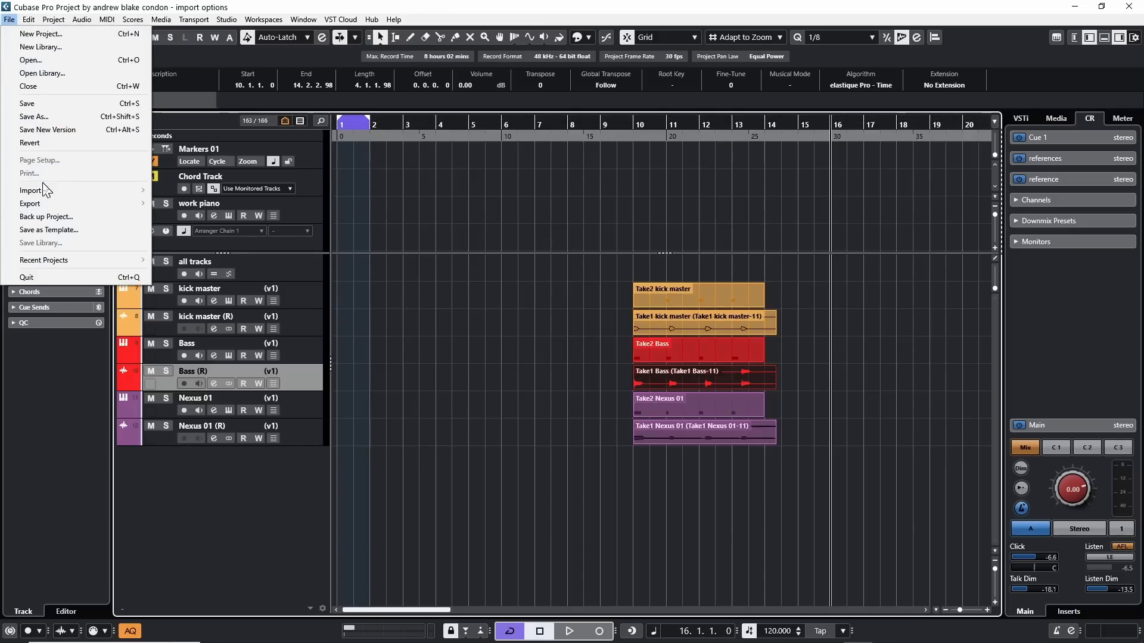
pyautogui.doubleClick(311, 130)
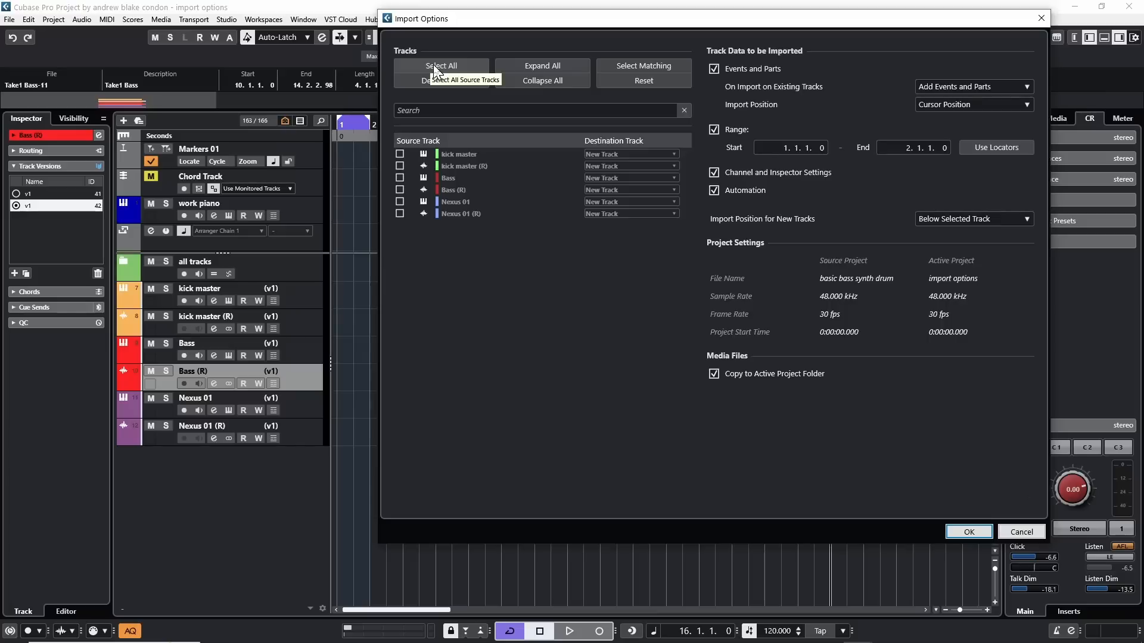
pyautogui.click(434, 67)
pyautogui.click(636, 65)
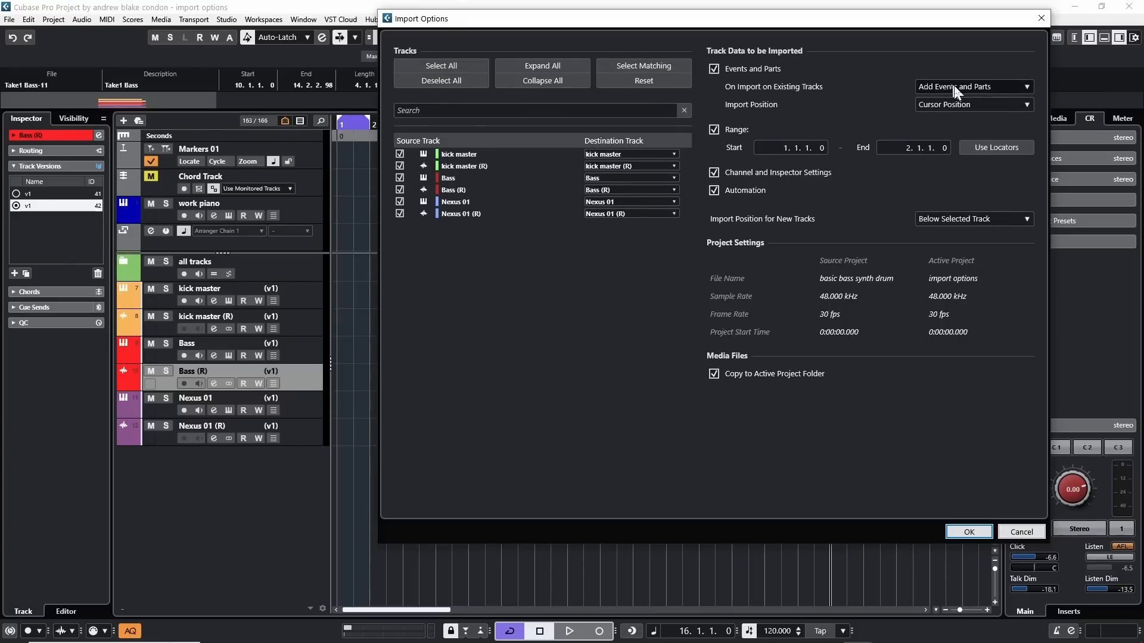
# Step: Import only the range from 1.1.1.0 to 2.1.1.0 with Add Events and Parts at the cursor position
pyautogui.click(956, 85)
pyautogui.click(871, 87)
pyautogui.click(714, 130)
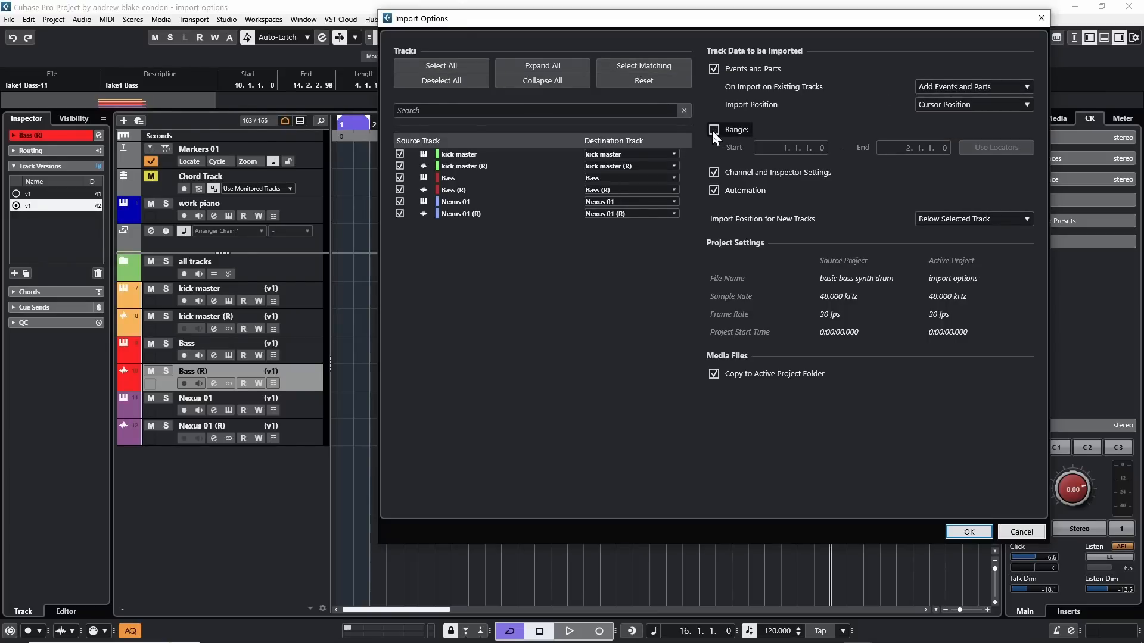
pyautogui.click(713, 131)
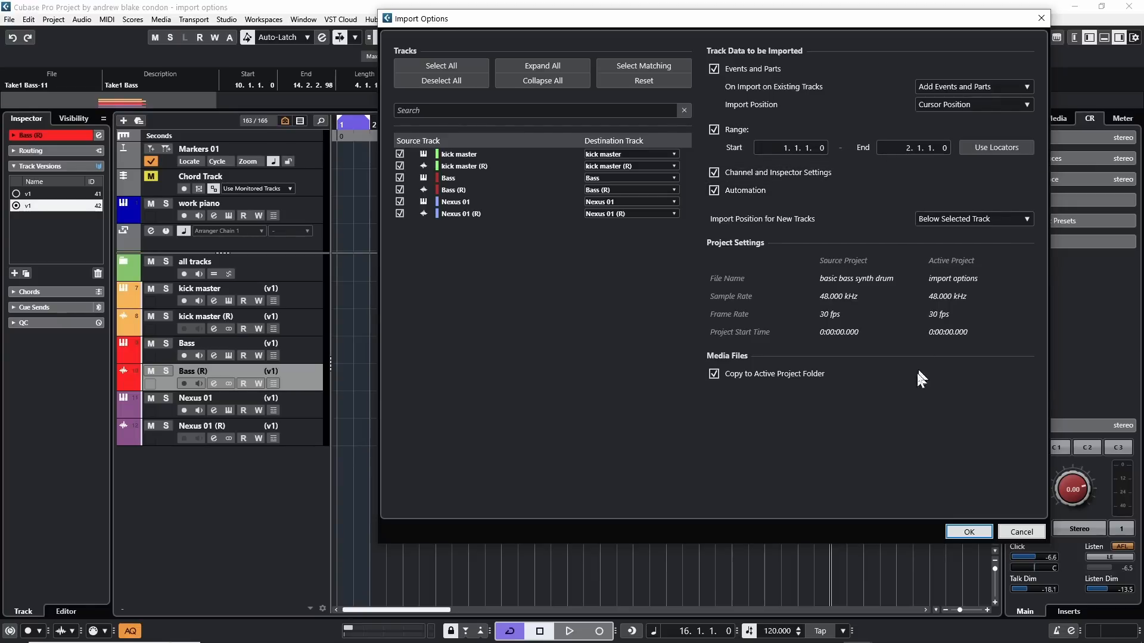
pyautogui.click(968, 532)
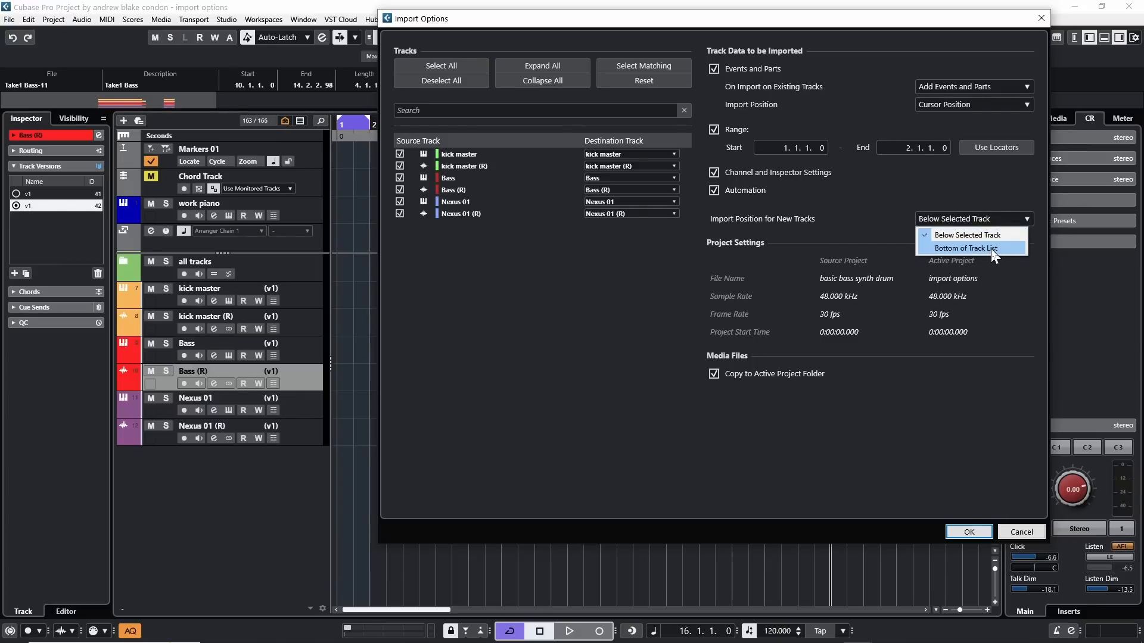
pyautogui.click(1010, 267)
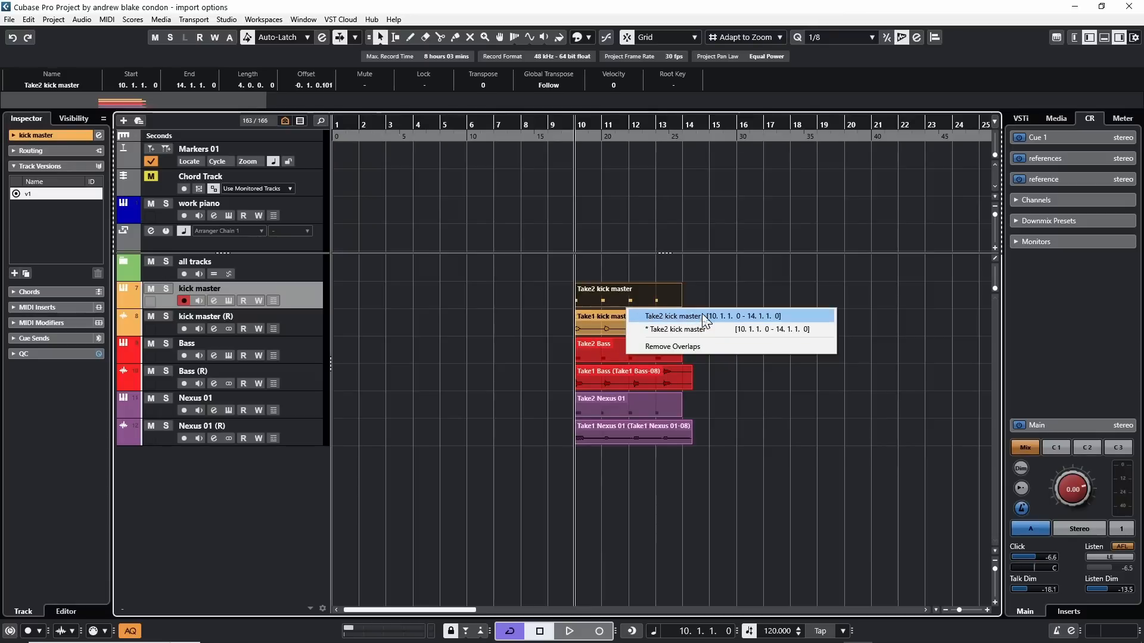
# Step: Choose the first Take2 kick master entry from the overlapping parts on the kick master track
pyautogui.click(706, 317)
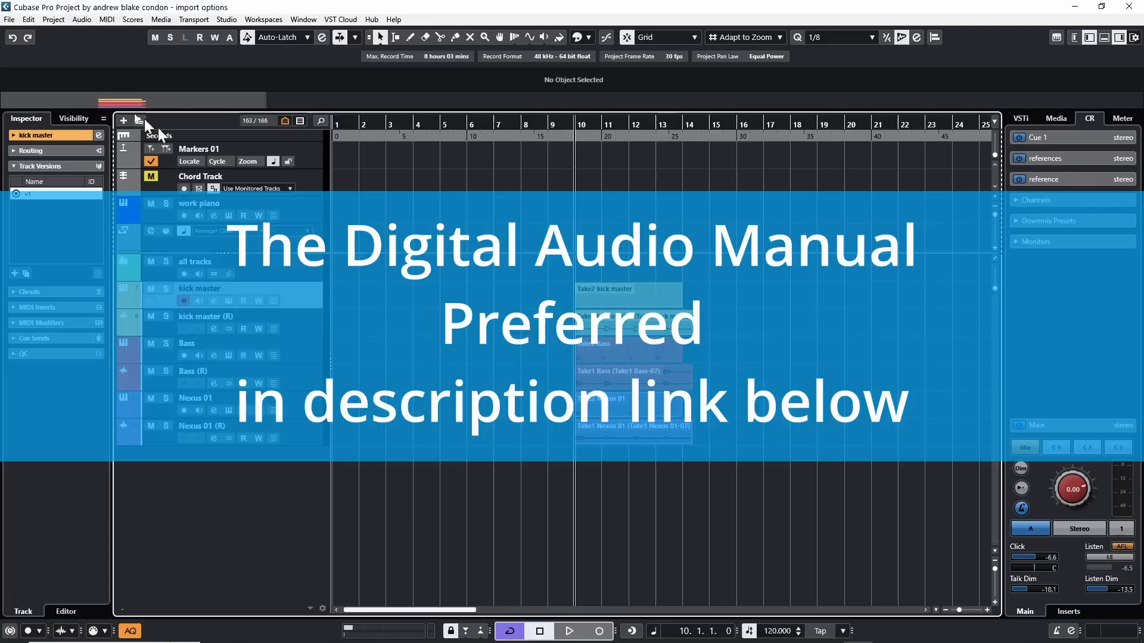
# Step: Import the basic bass synth drum archive onto its matching tracks with Create a New Track Version at the cursor position
pyautogui.click(10, 19)
pyautogui.moveTo(36, 190)
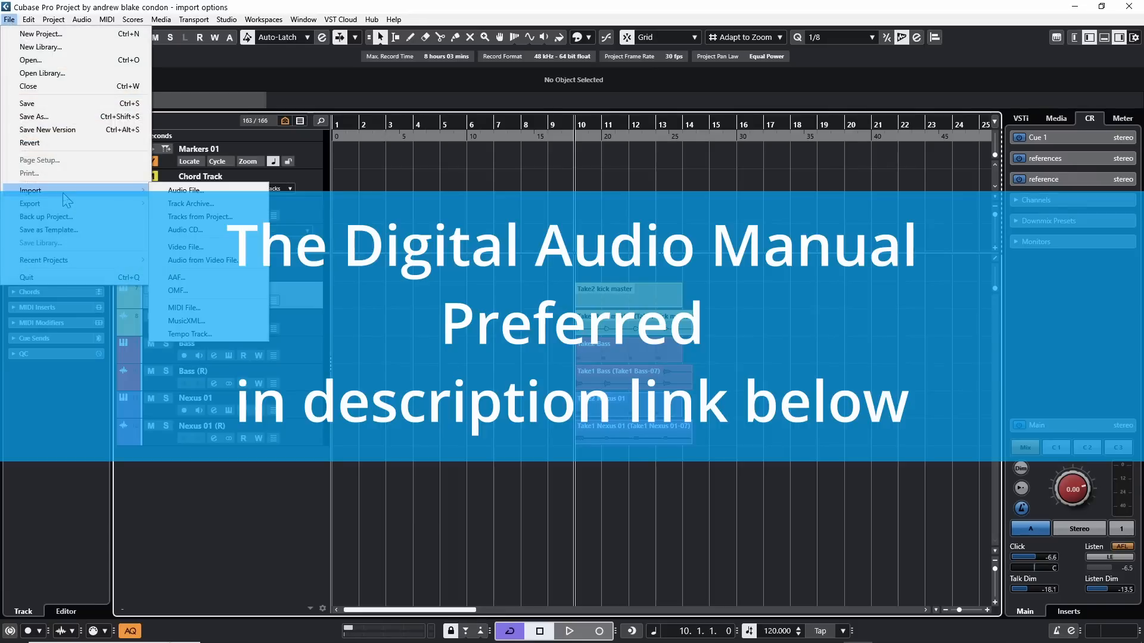
pyautogui.click(217, 201)
pyautogui.doubleClick(238, 125)
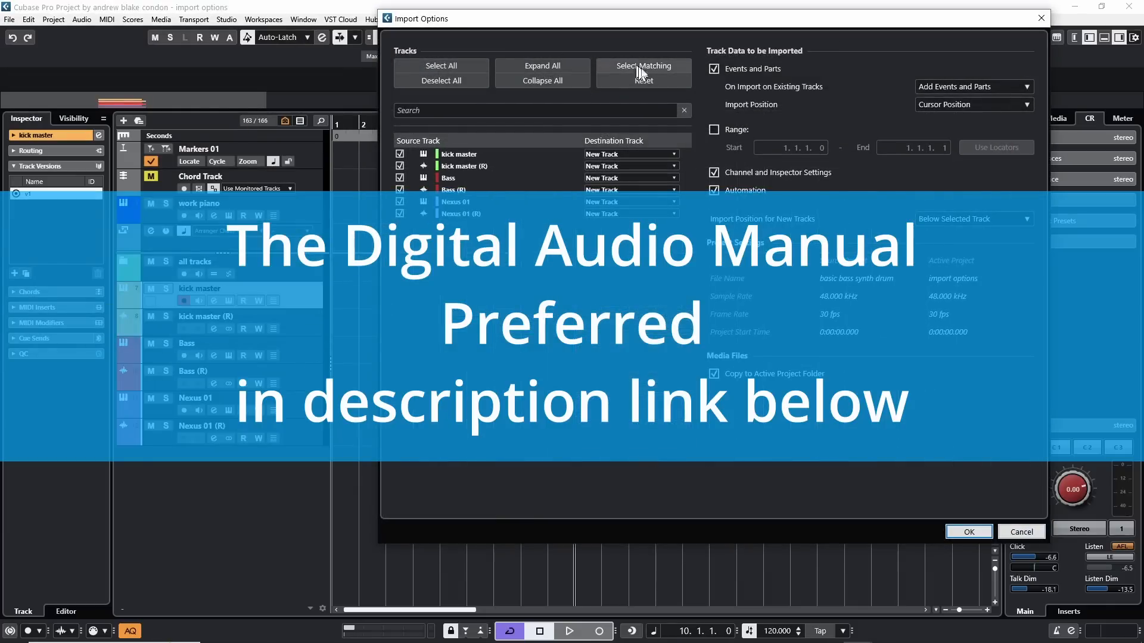
pyautogui.click(641, 68)
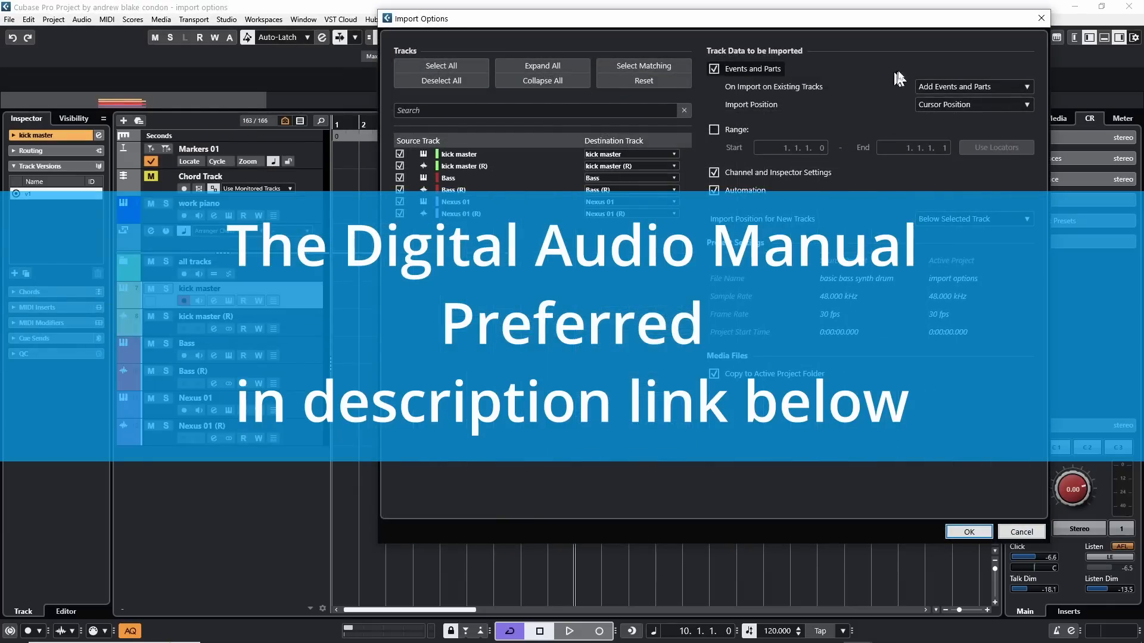
pyautogui.click(943, 84)
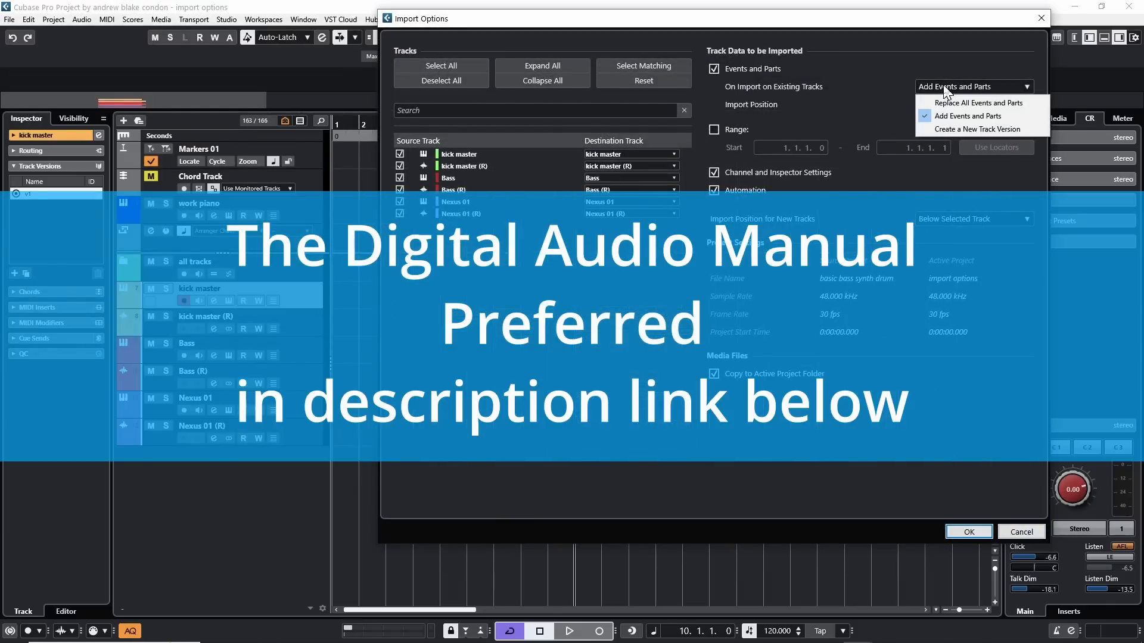
pyautogui.click(949, 127)
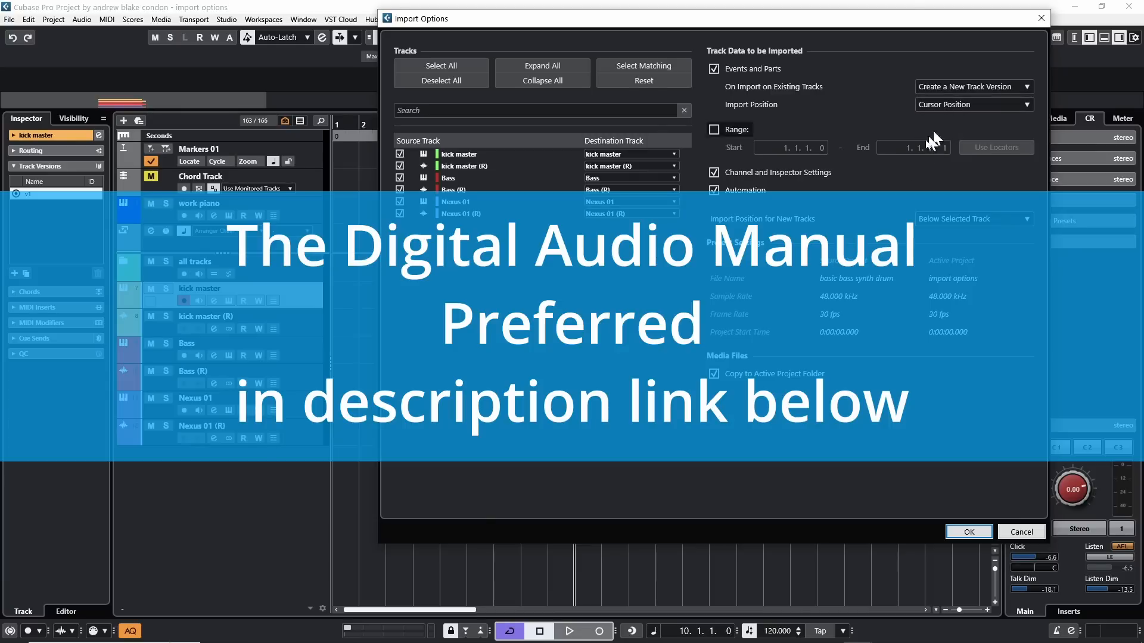
pyautogui.click(968, 532)
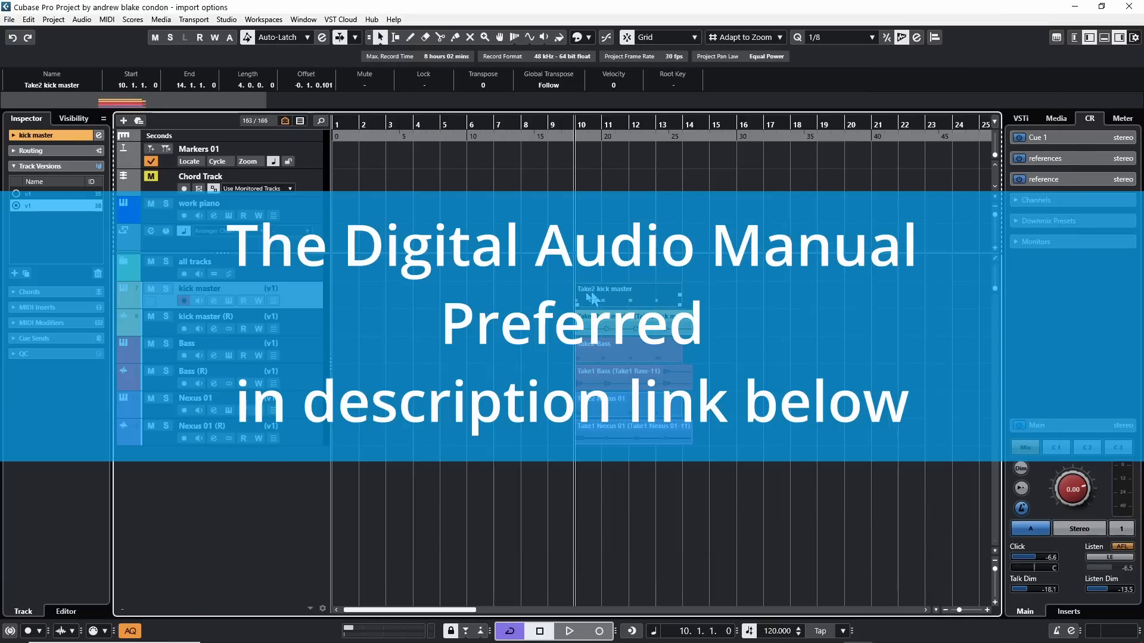